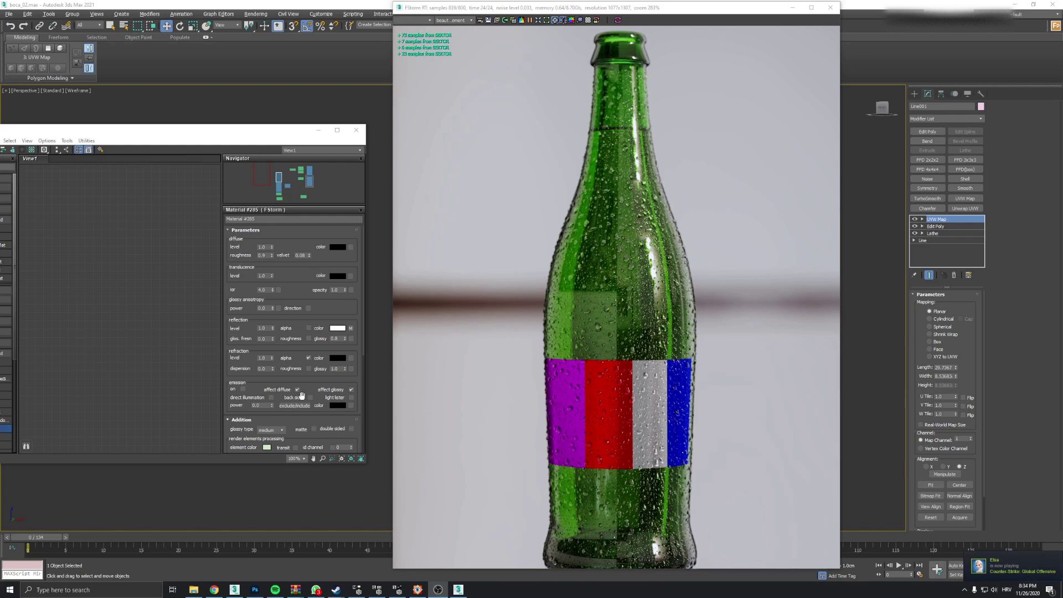
Switch to Photoshop and examine the height maps drops_height_no_alpha.png and drops_height.png, inspecting the latter's drop edges up close
{"action": "left_click", "coordinate": [254, 590]}
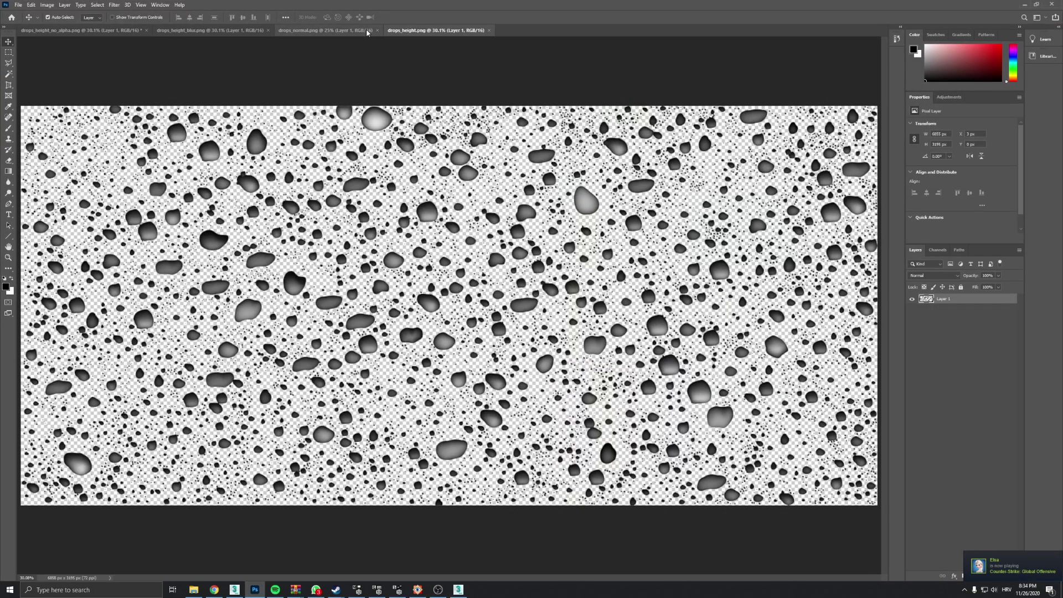
{"action": "left_click", "coordinate": [50, 31]}
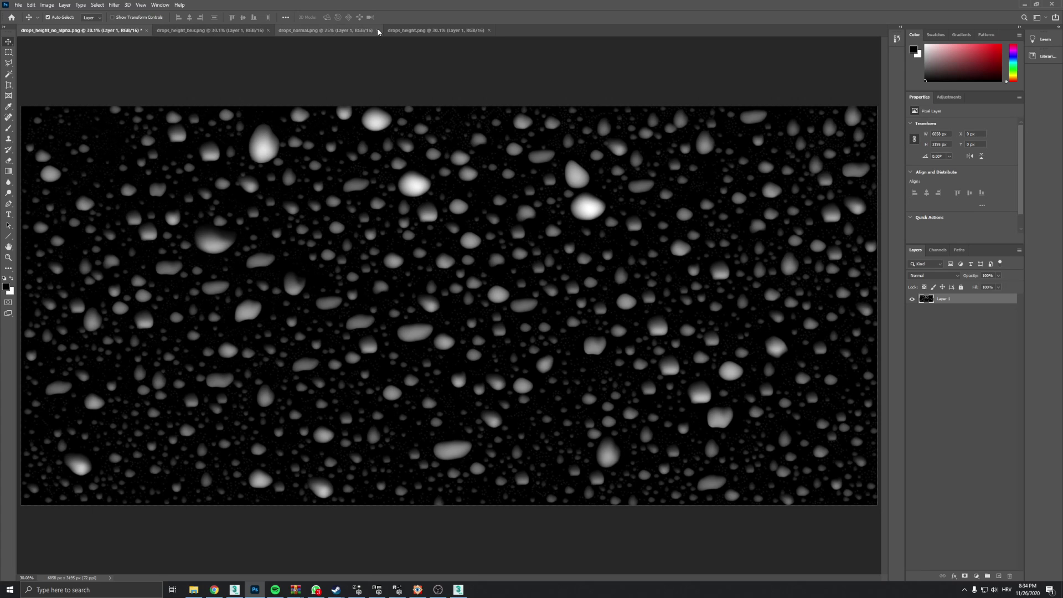
{"action": "left_click", "coordinate": [439, 31]}
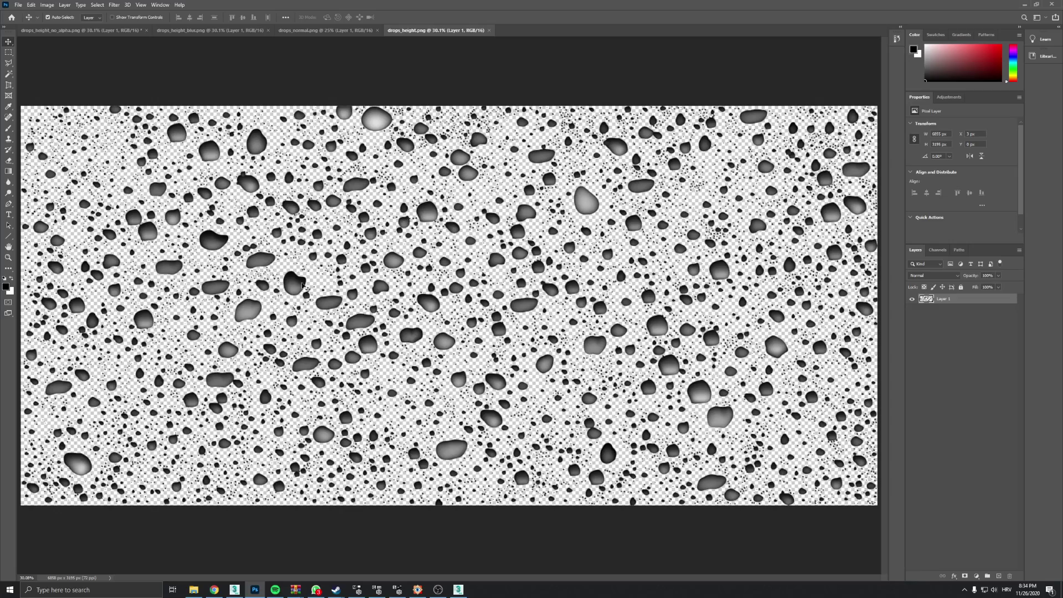
{"action": "key", "text": "ctrl+1"}
{"action": "left_click_drag", "start_coordinate": [507, 332], "coordinate": [483, 273]}
{"action": "key", "text": "ctrl+plus"}
{"action": "key", "text": "ctrl+plus"}
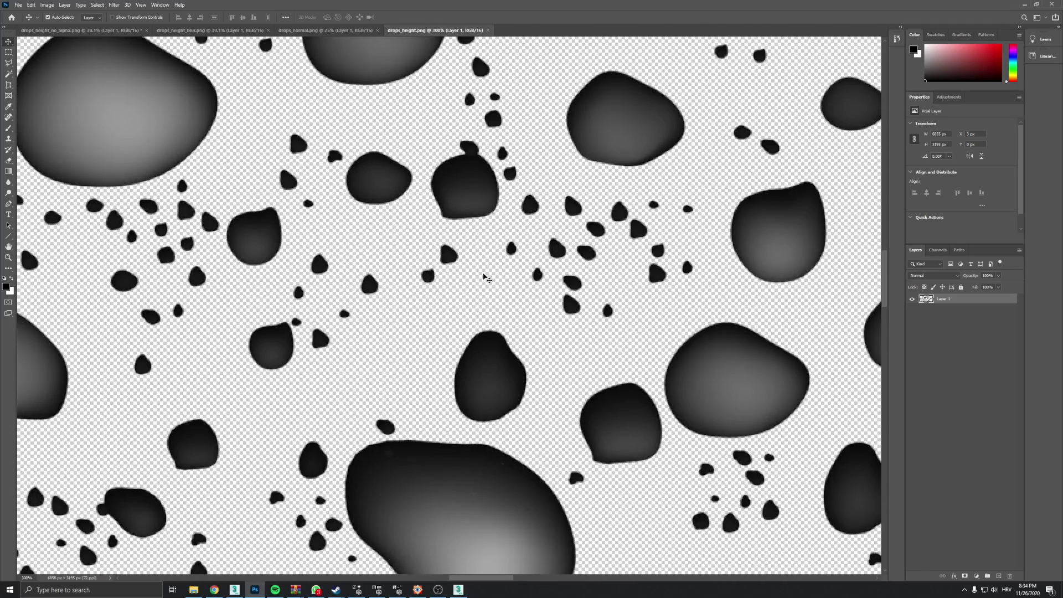
{"action": "key", "text": "ctrl+0"}
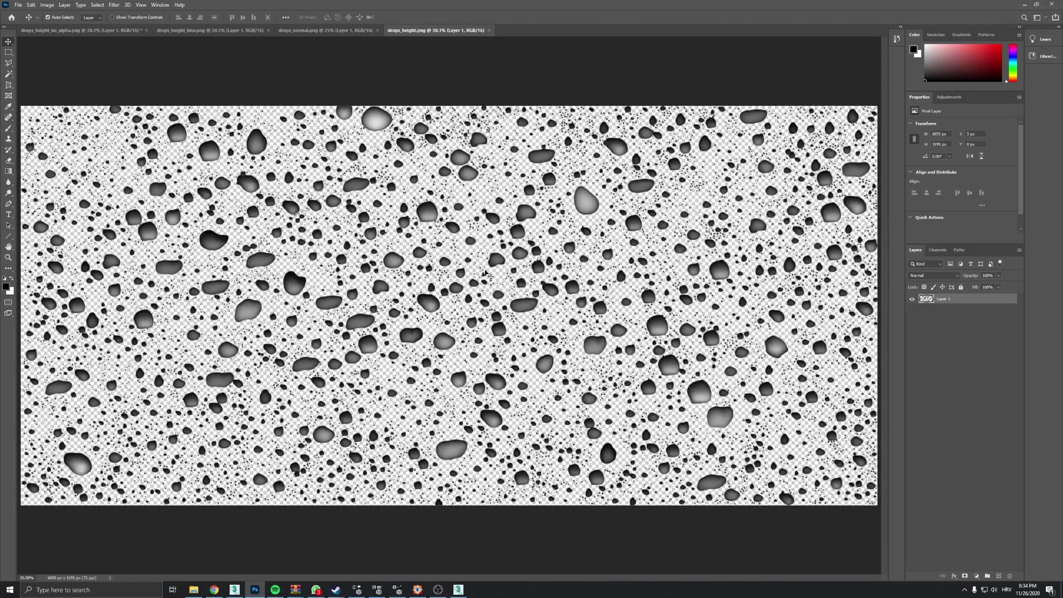
Examine the soft drop edges in drops_height_blur.png up close, and view the normal map drops_normal.png
{"action": "left_click", "coordinate": [216, 32]}
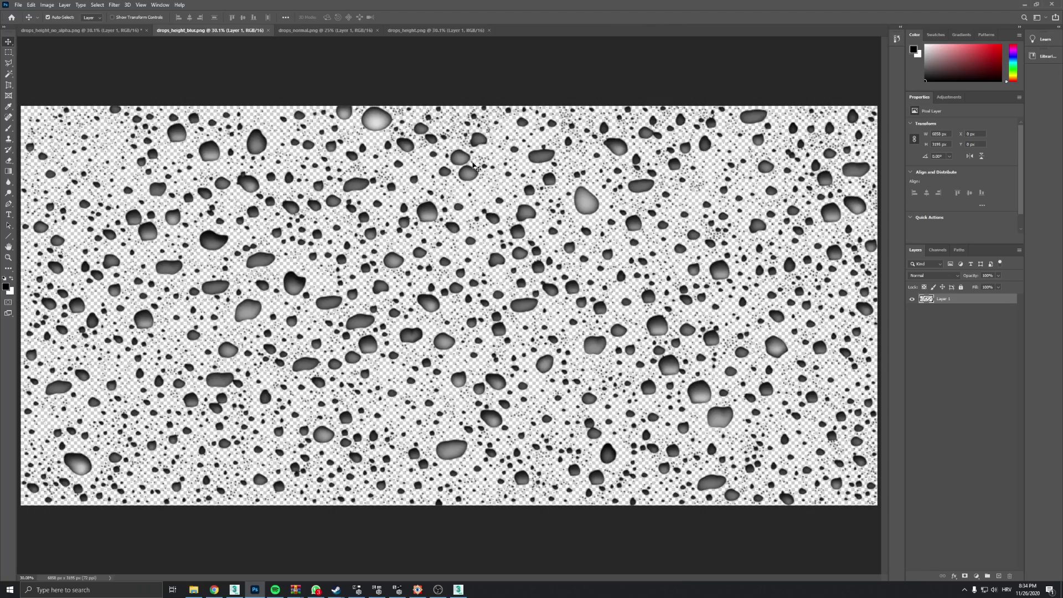
{"action": "key", "text": "ctrl+plus"}
{"action": "key", "text": "ctrl+plus"}
{"action": "key", "text": "ctrl+plus"}
{"action": "key", "text": "ctrl+plus"}
{"action": "key", "text": "ctrl+plus"}
{"action": "key", "text": "ctrl+plus"}
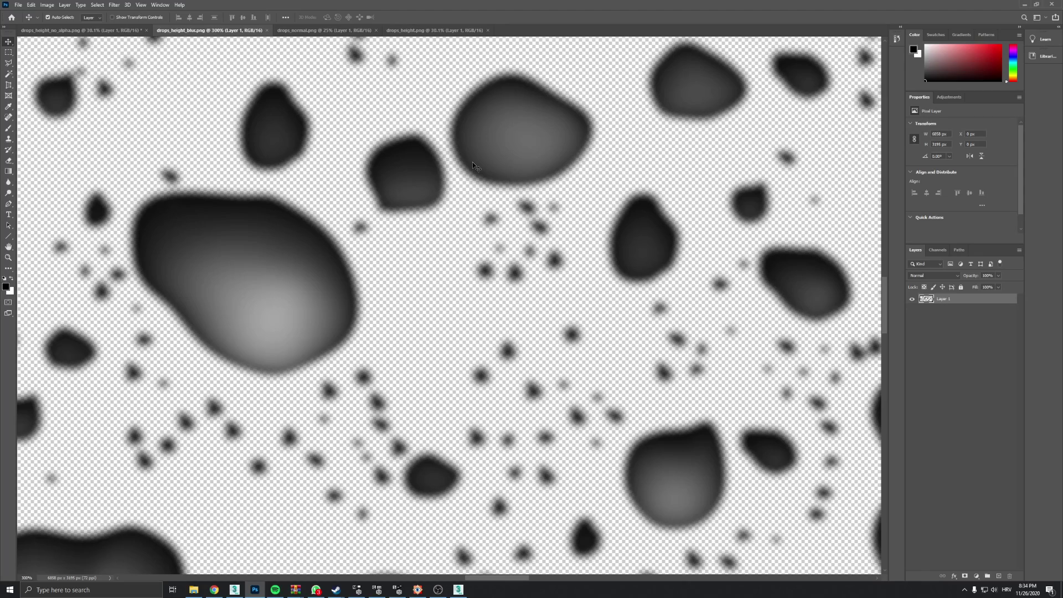
{"action": "key", "text": "ctrl+0"}
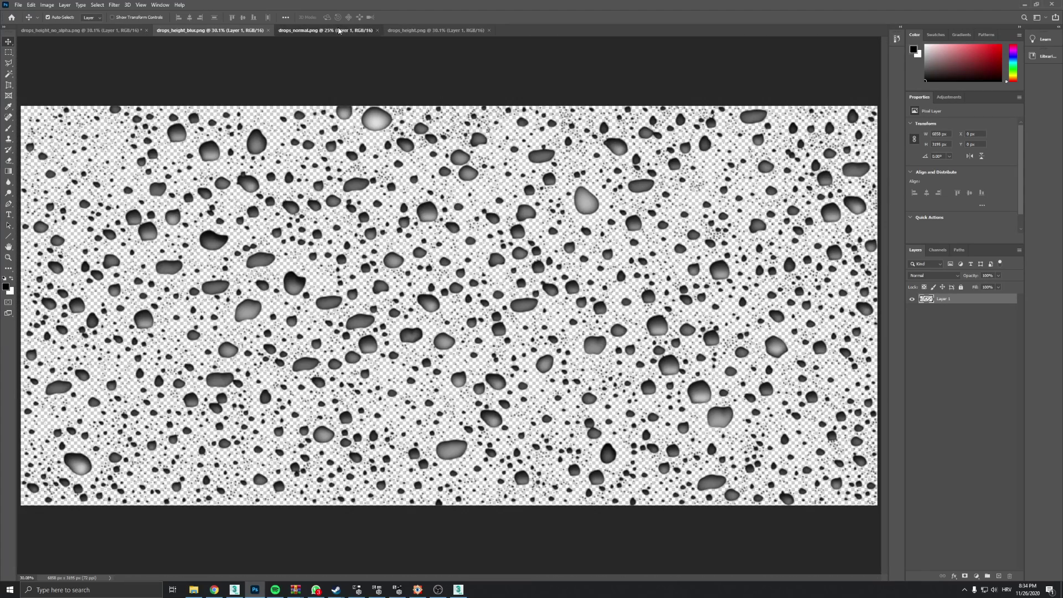
{"action": "left_click", "coordinate": [339, 30]}
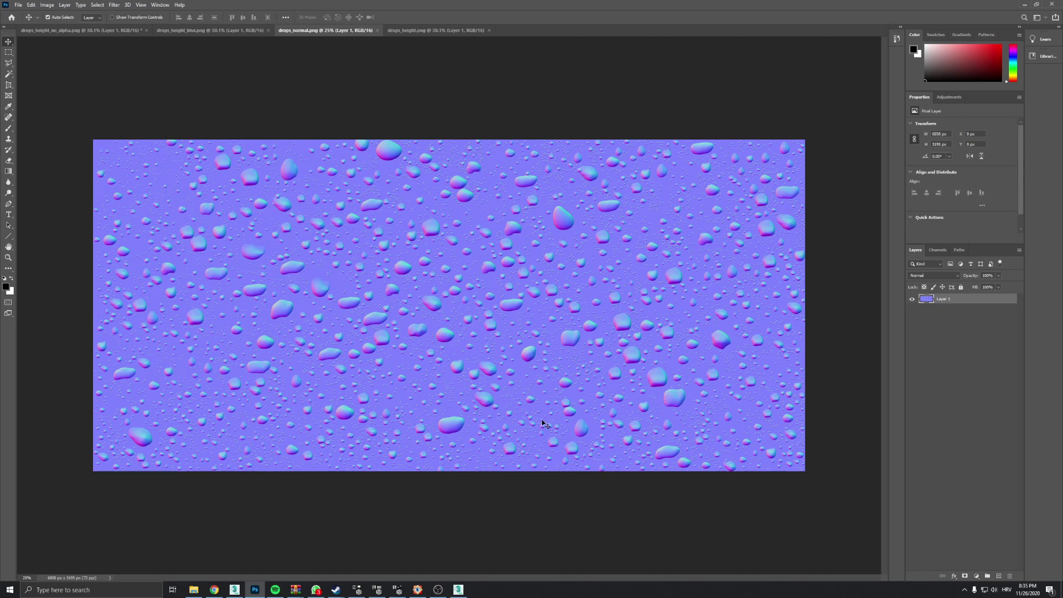
Switch to the kapi1.max scene in 3ds Max and inspect the whole field of modelled drops, selecting individual drops to check their instances
{"action": "left_click", "coordinate": [460, 590]}
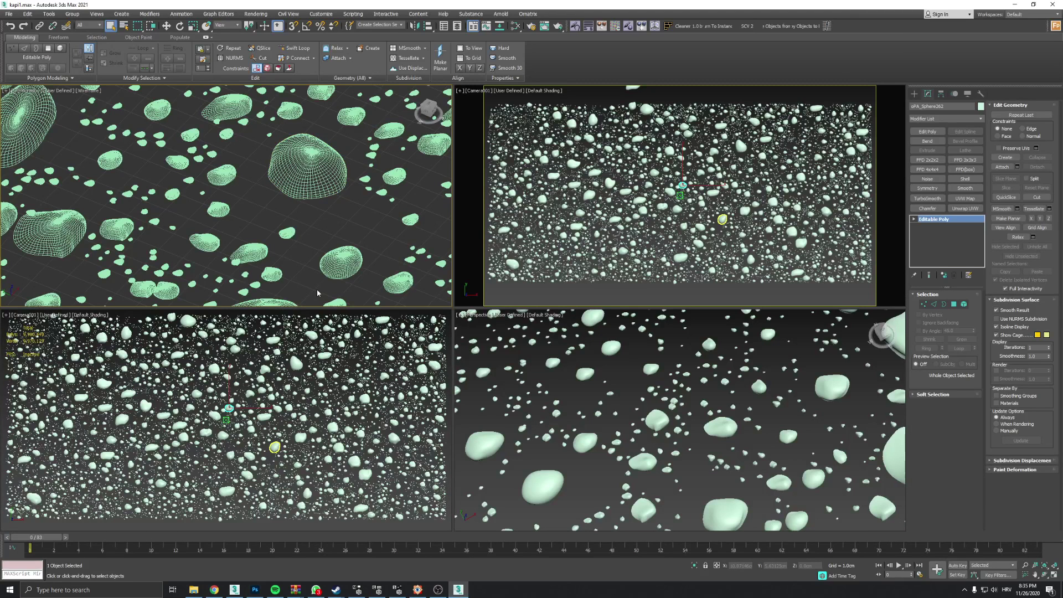
{"action": "scroll", "coordinate": [325, 207], "scroll_direction": "down", "scroll_amount": 8}
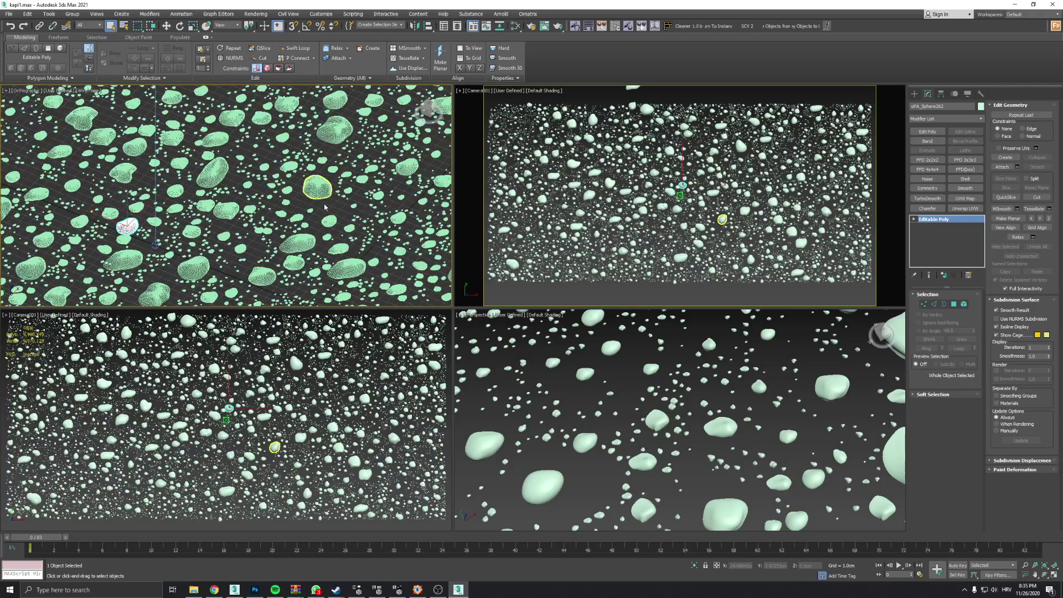
{"action": "middle_click_drag", "start_coordinate": [310, 188], "coordinate": [254, 197], "text": "alt"}
{"action": "scroll", "coordinate": [325, 207], "scroll_direction": "down", "scroll_amount": 3}
{"action": "scroll", "coordinate": [295, 225], "scroll_direction": "down", "scroll_amount": 3}
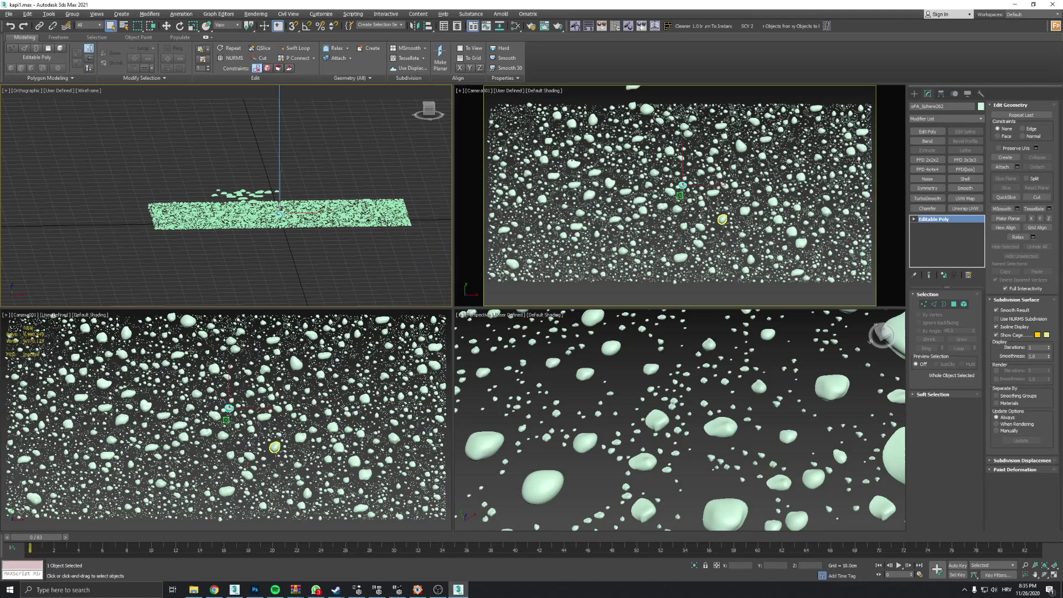
{"action": "left_click", "coordinate": [572, 162]}
{"action": "left_click", "coordinate": [571, 164]}
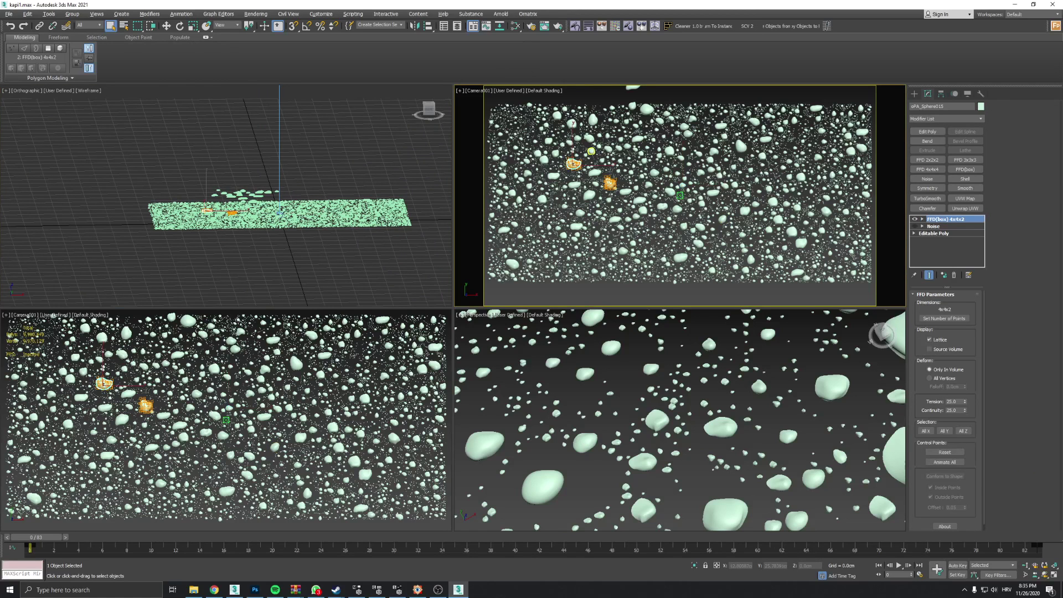
{"action": "left_click", "coordinate": [778, 220]}
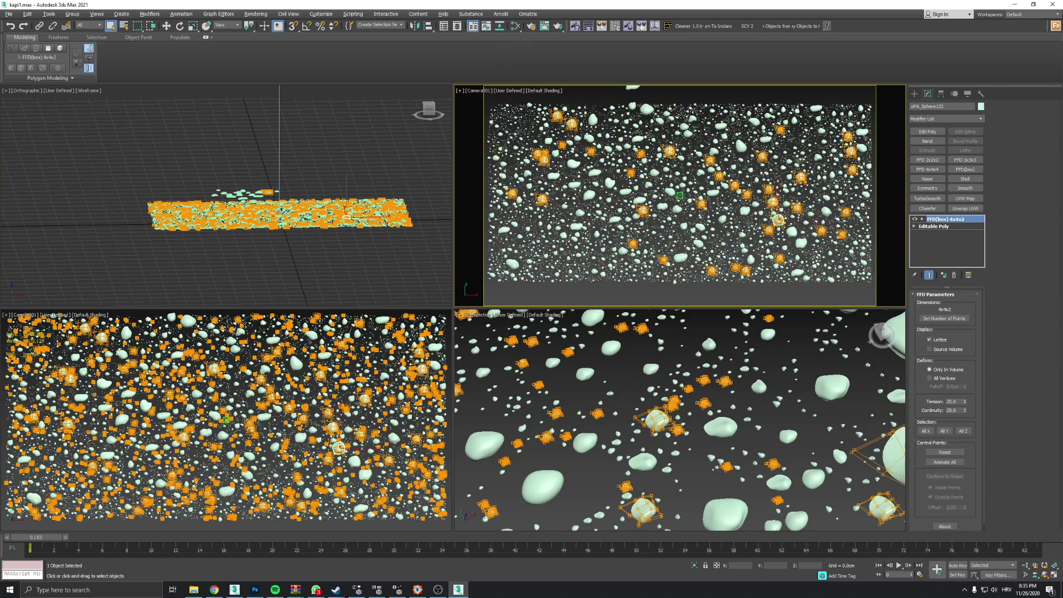
Switch to Chrome and compare the two Gumroad water drops product pages, with and without the 3ds Max model
{"action": "mouse_move", "coordinate": [230, 589]}
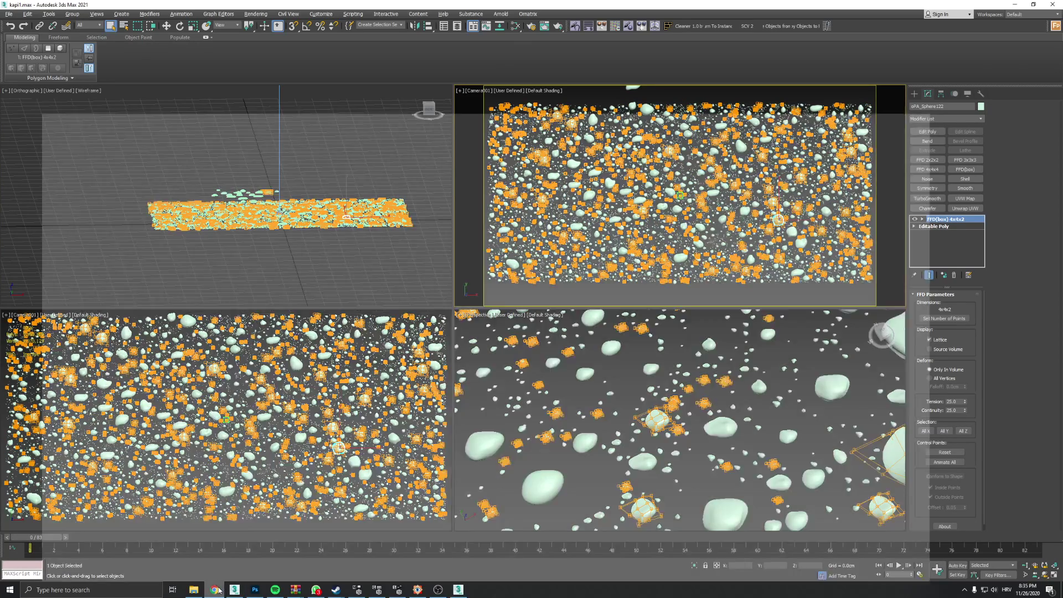
{"action": "left_click", "coordinate": [214, 590]}
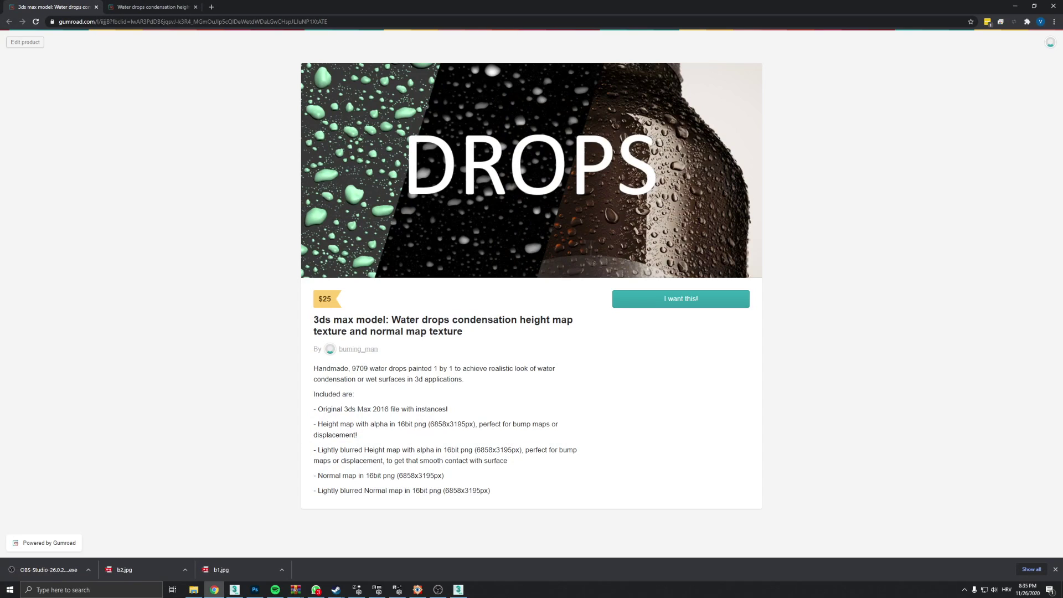
{"action": "left_click", "coordinate": [151, 5]}
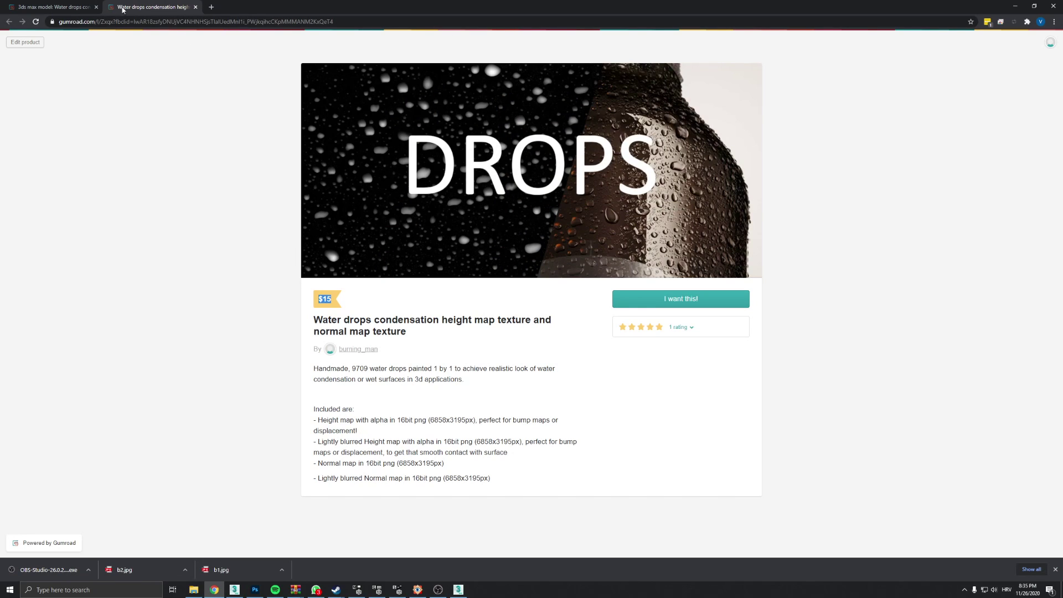
{"action": "left_click", "coordinate": [53, 6]}
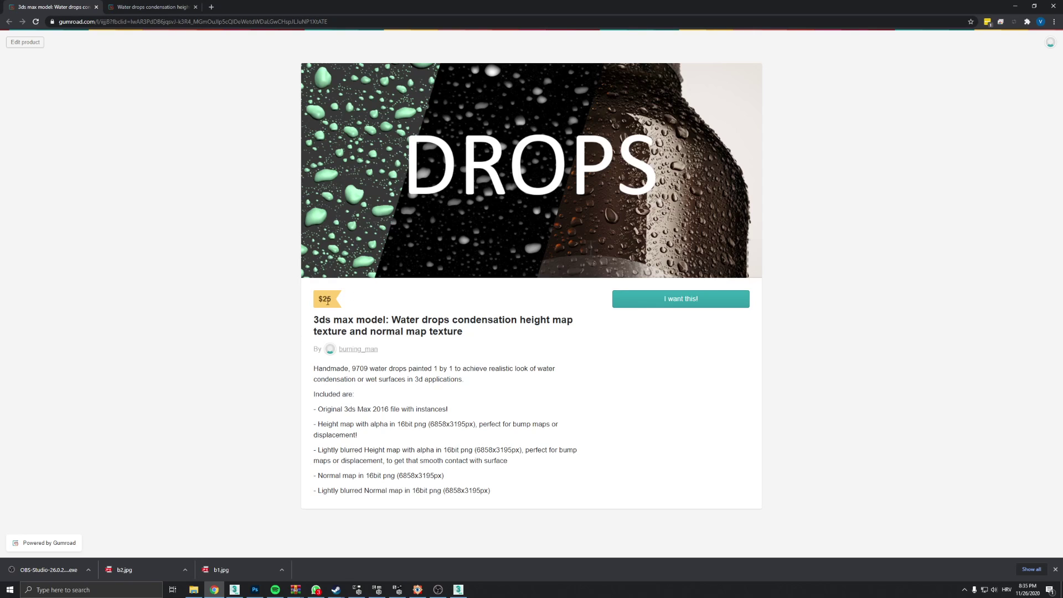
{"action": "key", "text": "ctrl+Tab"}
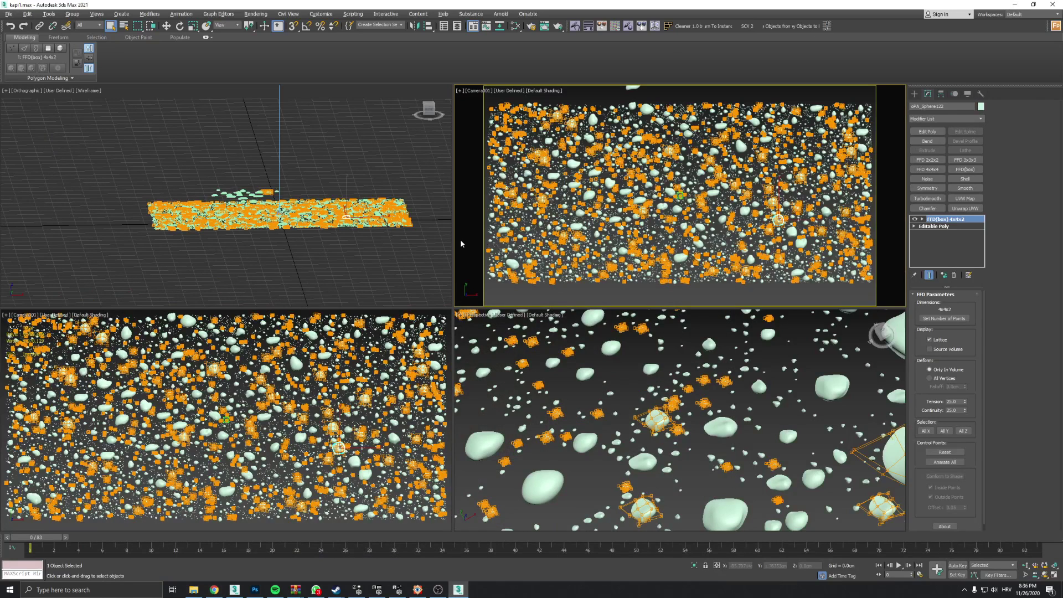
Switch to the boca_02.max scene and move the material editor and FStorm render window aside to uncover the bottle in the viewport
{"action": "left_click", "coordinate": [1015, 4]}
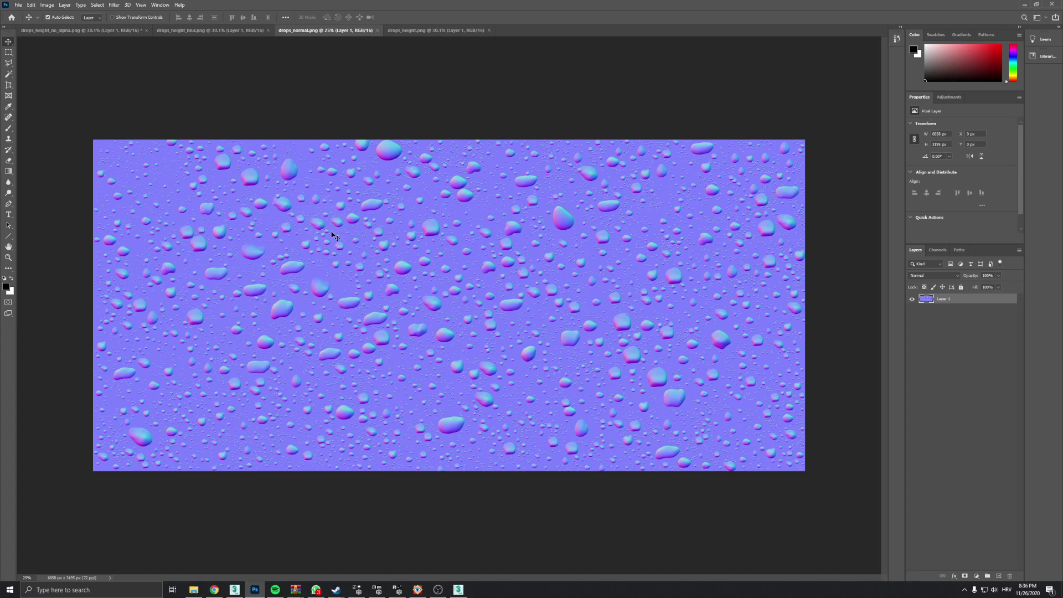
{"action": "left_click", "coordinate": [235, 590]}
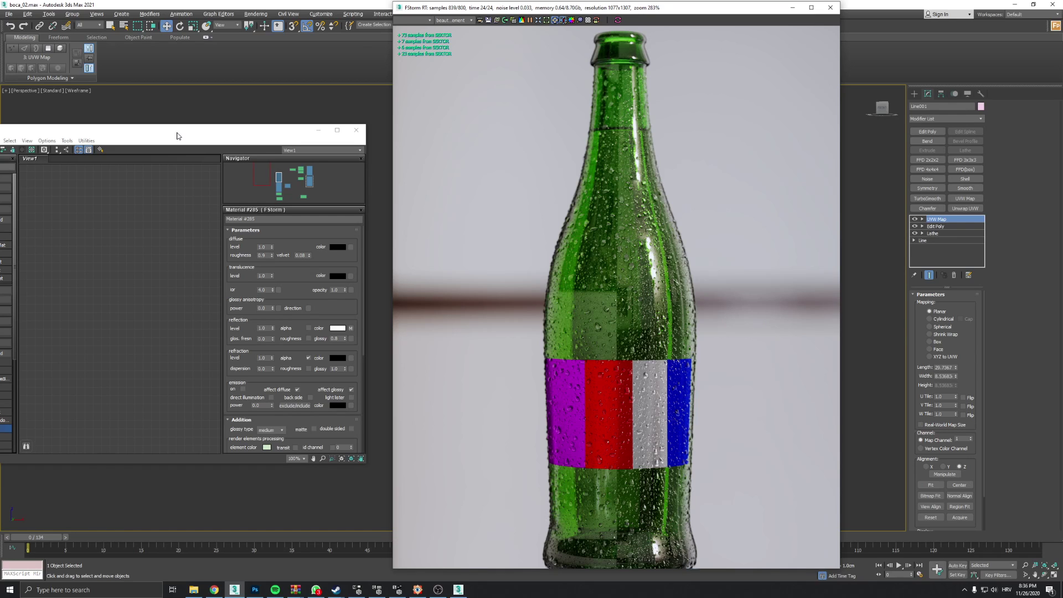
{"action": "left_click_drag", "start_coordinate": [177, 136], "coordinate": [153, 145]}
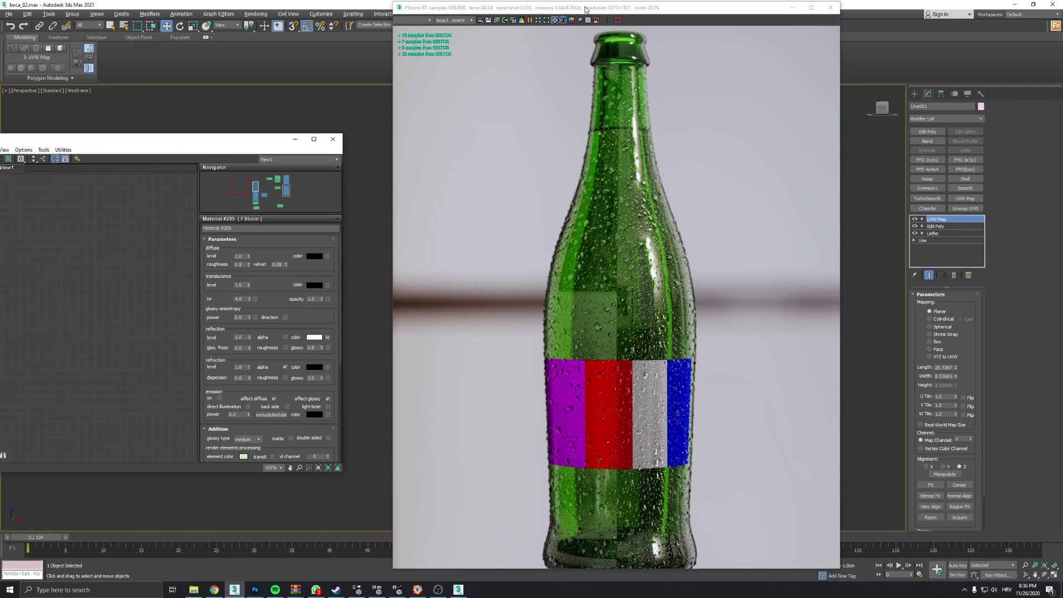
{"action": "left_click_drag", "start_coordinate": [588, 9], "coordinate": [754, 17]}
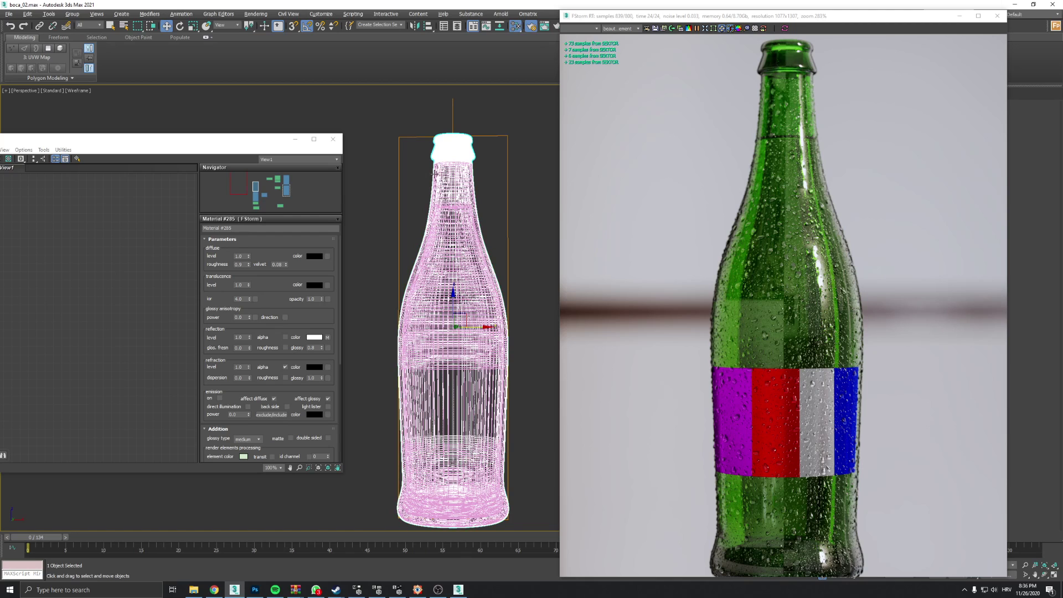
Move the water-drop shell sideways along X away from the bottle and re-render the scene
{"action": "left_click", "coordinate": [479, 160]}
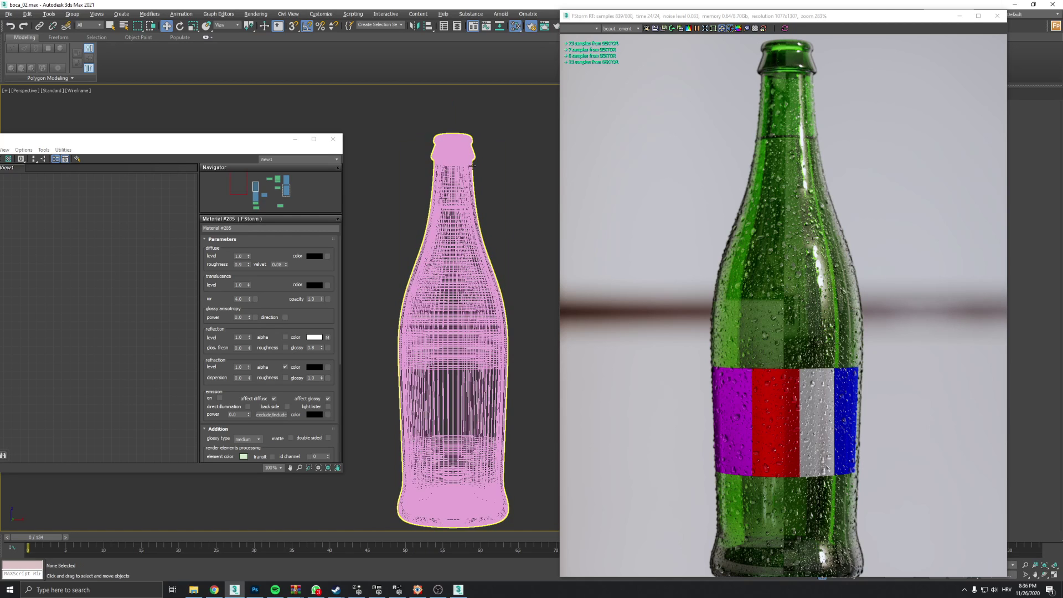
{"action": "left_click", "coordinate": [697, 28]}
{"action": "mouse_move", "coordinate": [486, 327]}
{"action": "left_mouse_down", "text": "shift"}
{"action": "mouse_move", "coordinate": [588, 327]}
{"action": "mouse_move", "coordinate": [543, 326]}
{"action": "left_mouse_up", "text": "shift"}
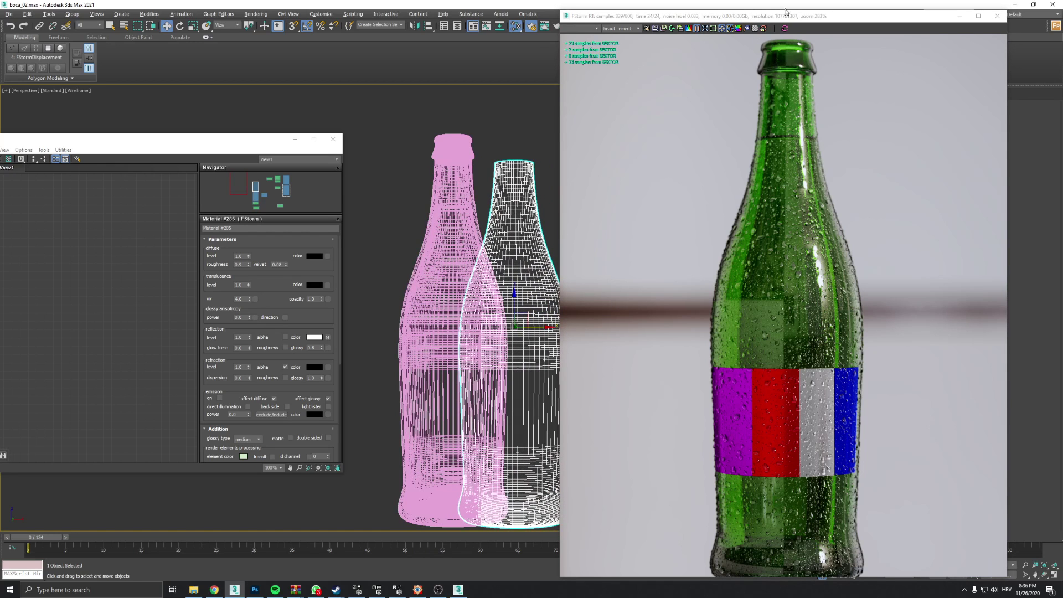
{"action": "left_click", "coordinate": [785, 30]}
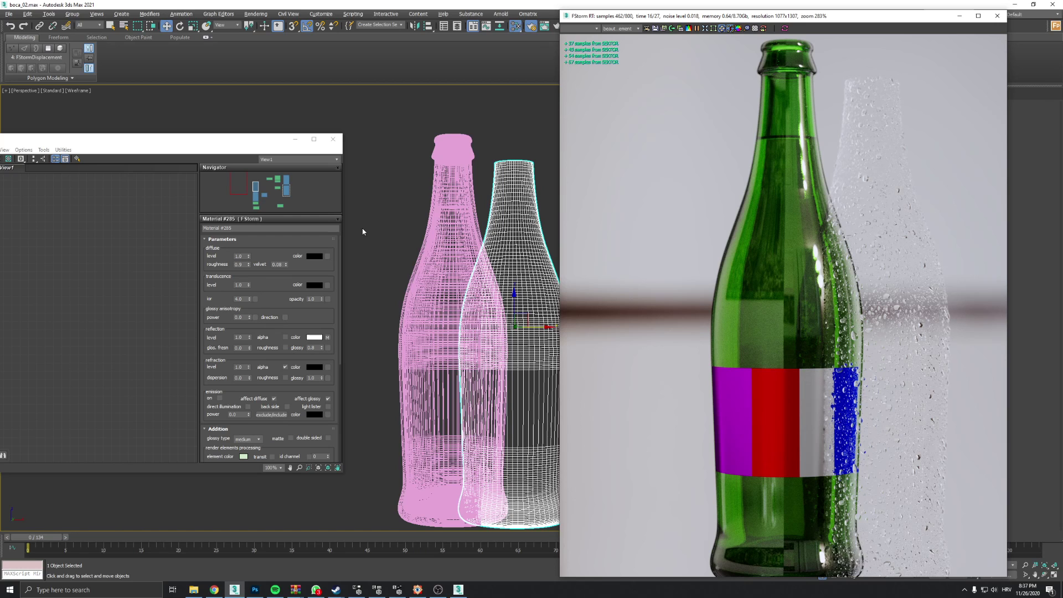
Undo the water-drop shell's move and render the scene again
{"action": "key", "text": "shift+a"}
{"action": "left_click", "coordinate": [457, 221]}
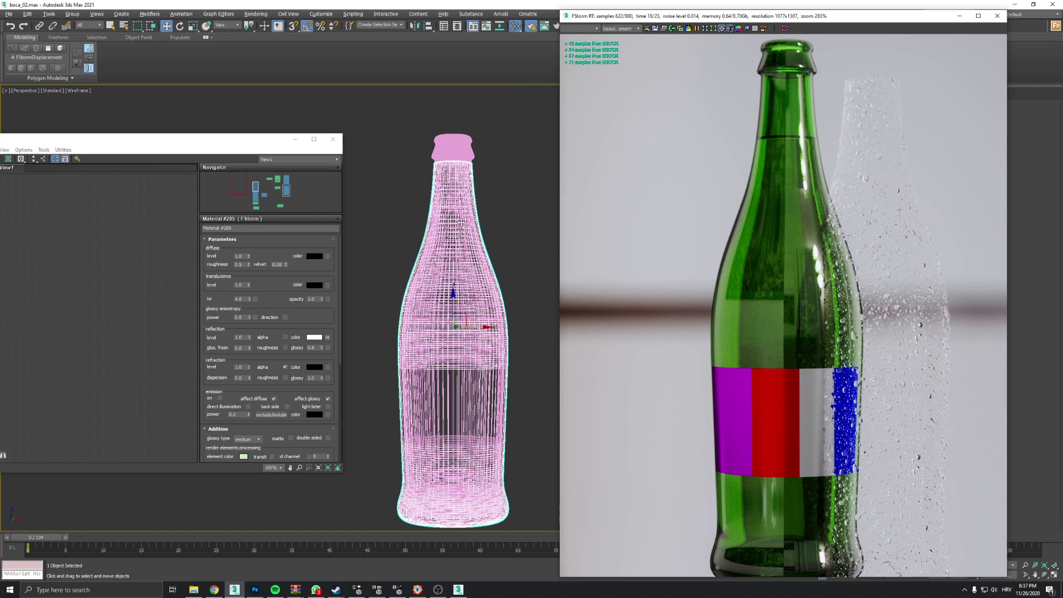
{"action": "left_click", "coordinate": [784, 30]}
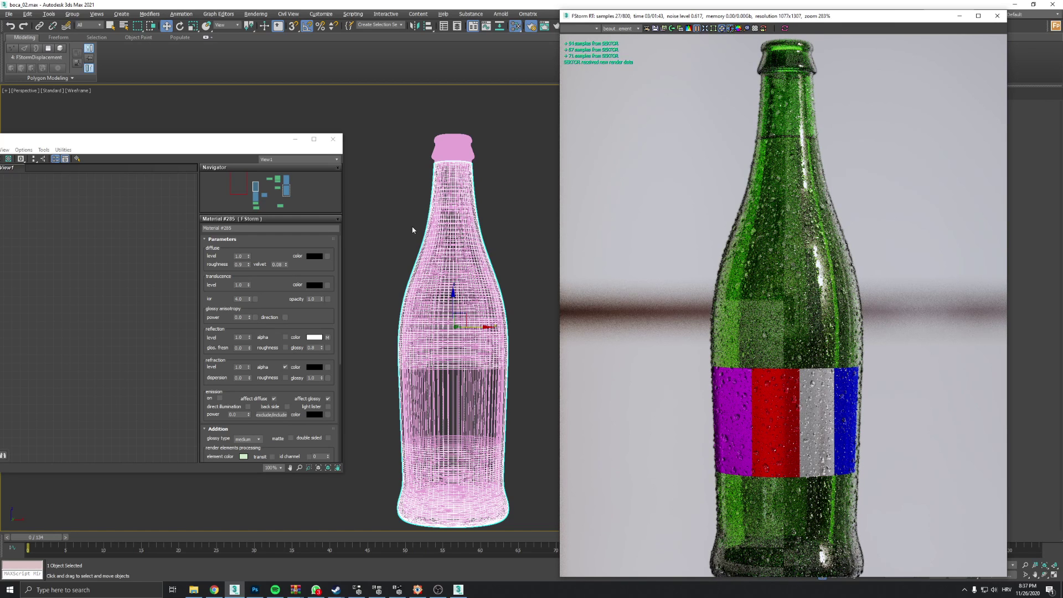
Clone the glass bottle sideways along X and isolate the copy in shaded view
{"action": "left_click", "coordinate": [452, 153]}
{"action": "left_click_drag", "start_coordinate": [488, 315], "coordinate": [576, 315]}
{"action": "key", "text": "Return"}
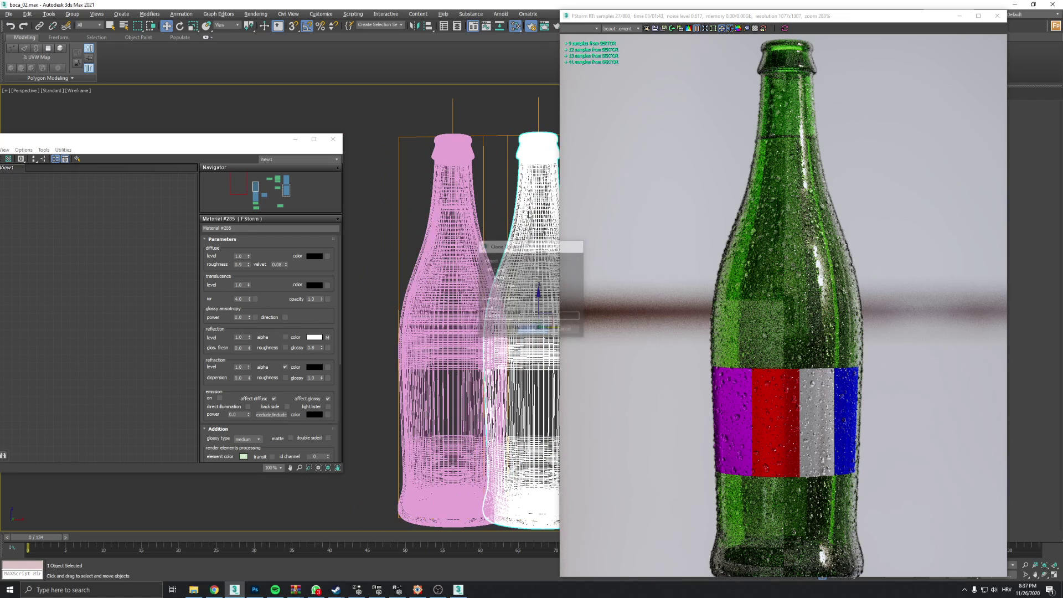
{"action": "key", "text": "F3"}
{"action": "key", "text": "alt+q"}
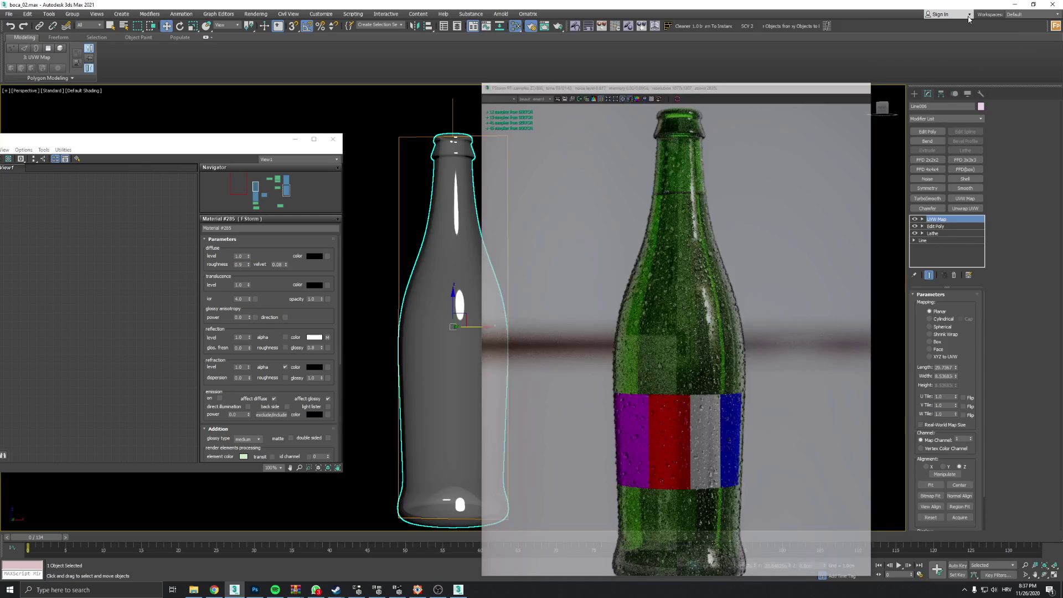
Minimize the render window and set shaded objects to display in their object color
{"action": "left_click", "coordinate": [960, 15]}
{"action": "left_click", "coordinate": [954, 94]}
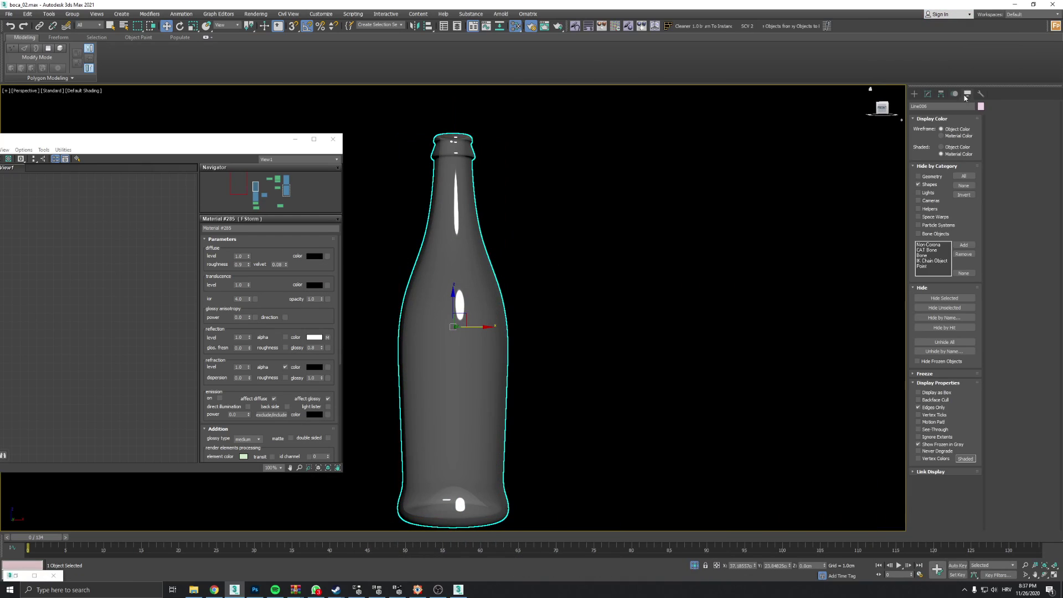
{"action": "left_click", "coordinate": [951, 147]}
{"action": "key", "text": "F4"}
{"action": "key", "text": "F4"}
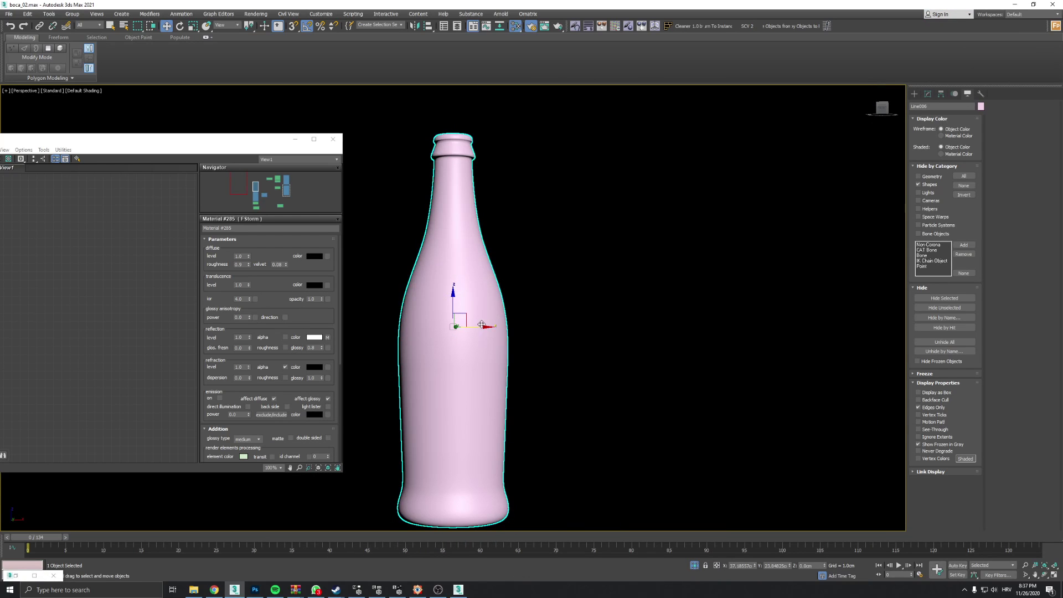
Clone the isolated bottle in place and open the copy's modifier stack
{"action": "mouse_move", "coordinate": [483, 326]}
{"action": "left_mouse_down"}
{"action": "mouse_move", "coordinate": [568, 332]}
{"action": "mouse_move", "coordinate": [486, 333]}
{"action": "left_mouse_up"}
{"action": "right_click", "coordinate": [498, 295]}
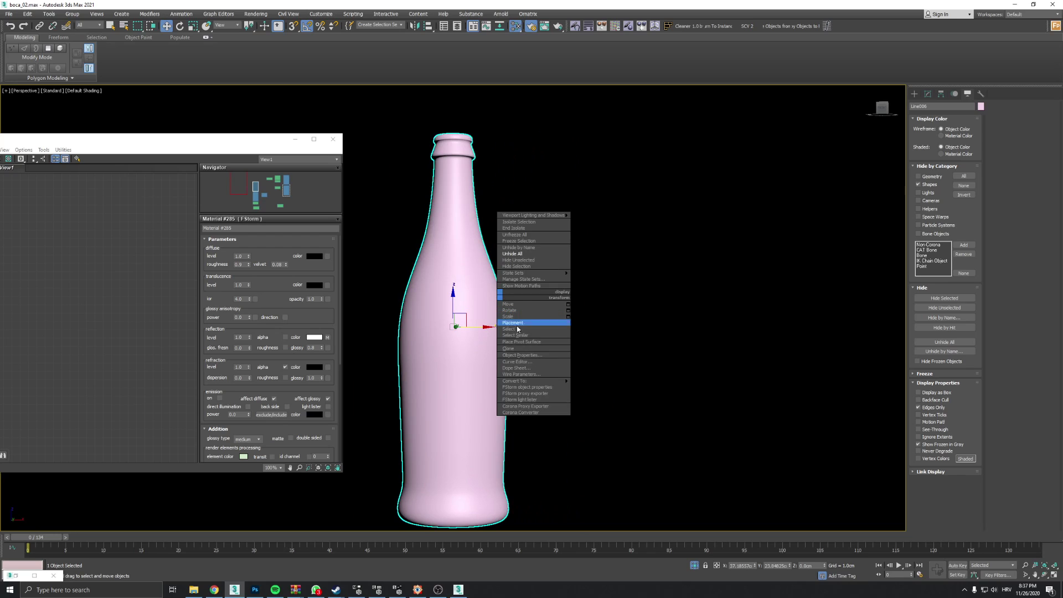
{"action": "left_click", "coordinate": [521, 349]}
{"action": "left_click", "coordinate": [515, 326]}
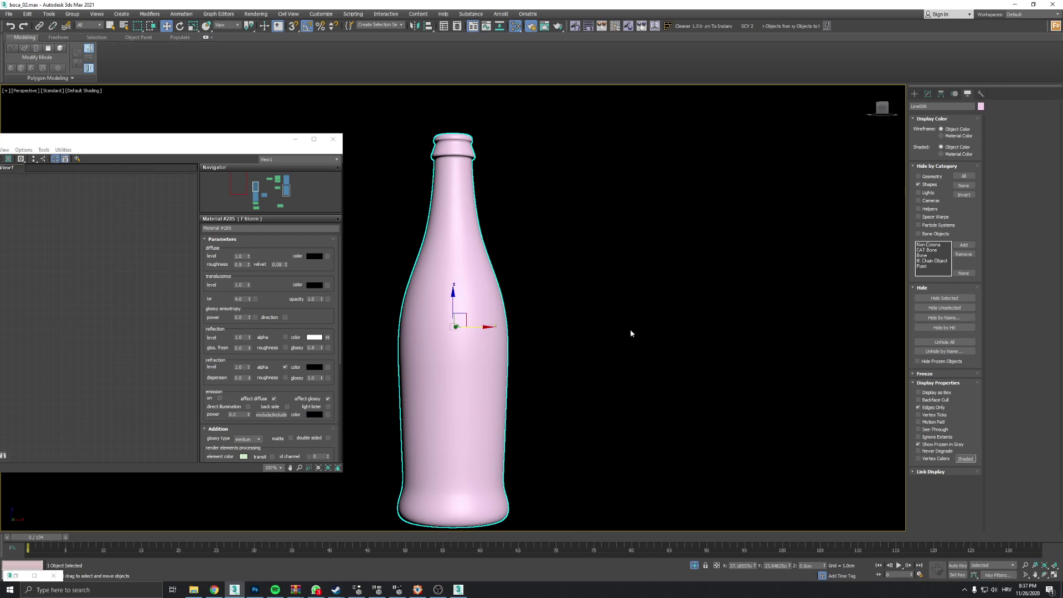
{"action": "left_click", "coordinate": [927, 94]}
{"action": "left_click", "coordinate": [965, 199]}
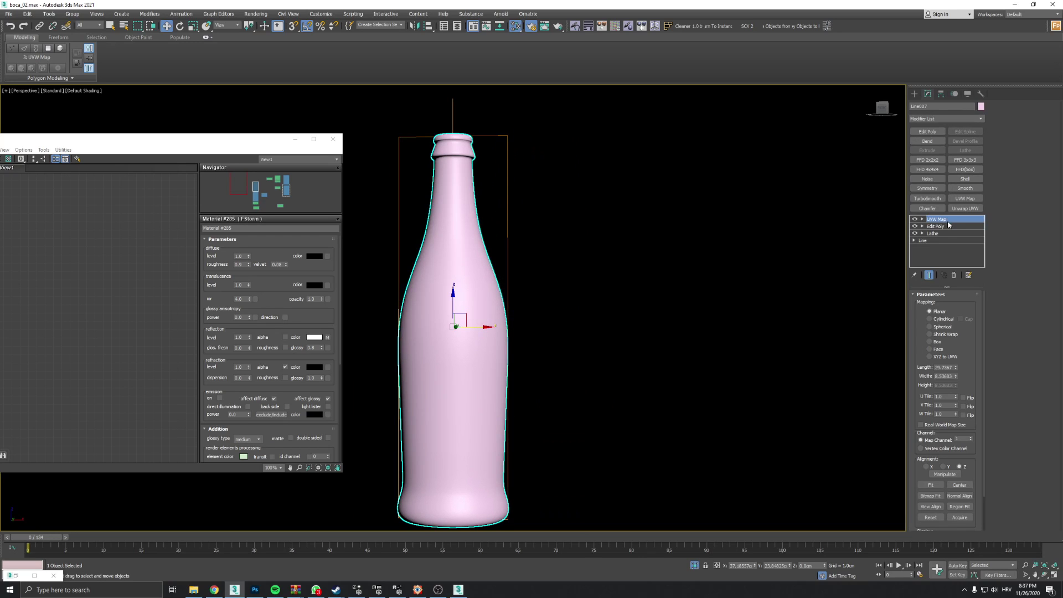
Add a Push modifier on top of the cloned bottle's modifier stack
{"action": "left_click", "coordinate": [978, 119]}
{"action": "scroll", "coordinate": [972, 417], "scroll_direction": "down", "scroll_amount": 20}
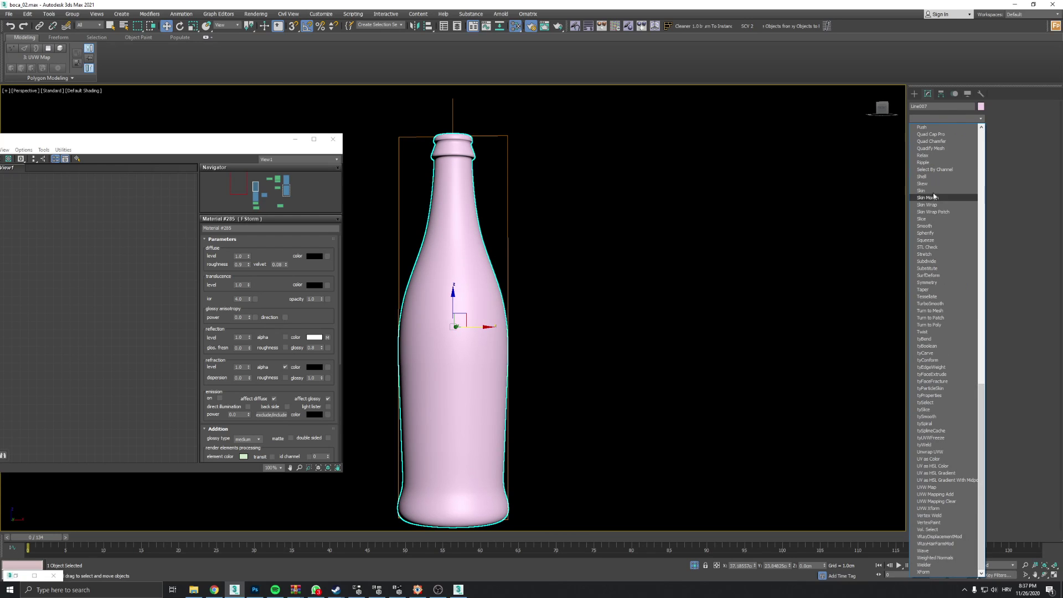
{"action": "left_click", "coordinate": [923, 128]}
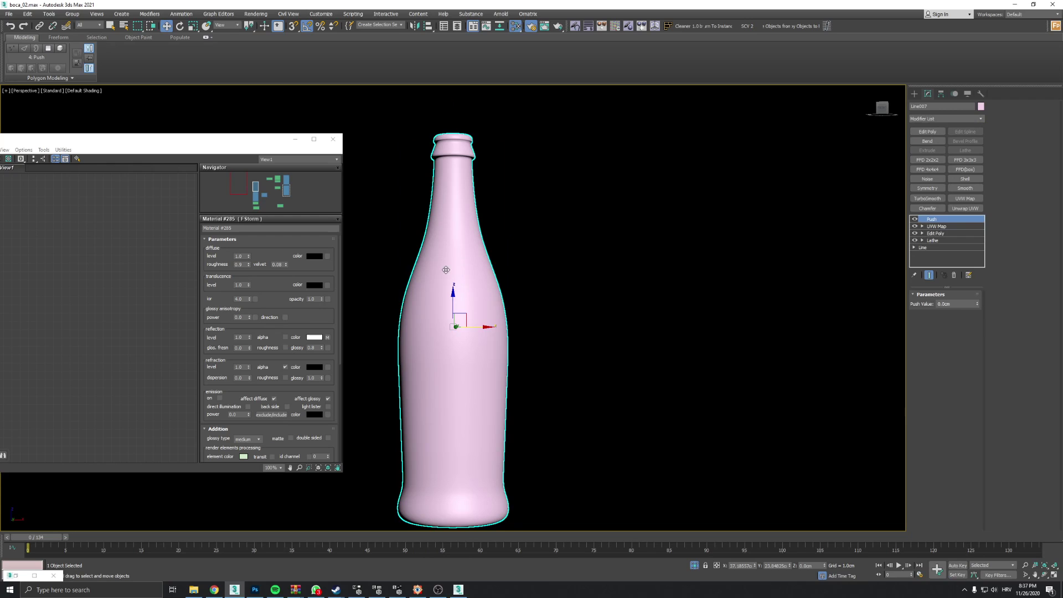
Set the Push value to 0.0012 cm and check the offset from the original bottle in a front wireframe view
{"action": "key", "text": "f"}
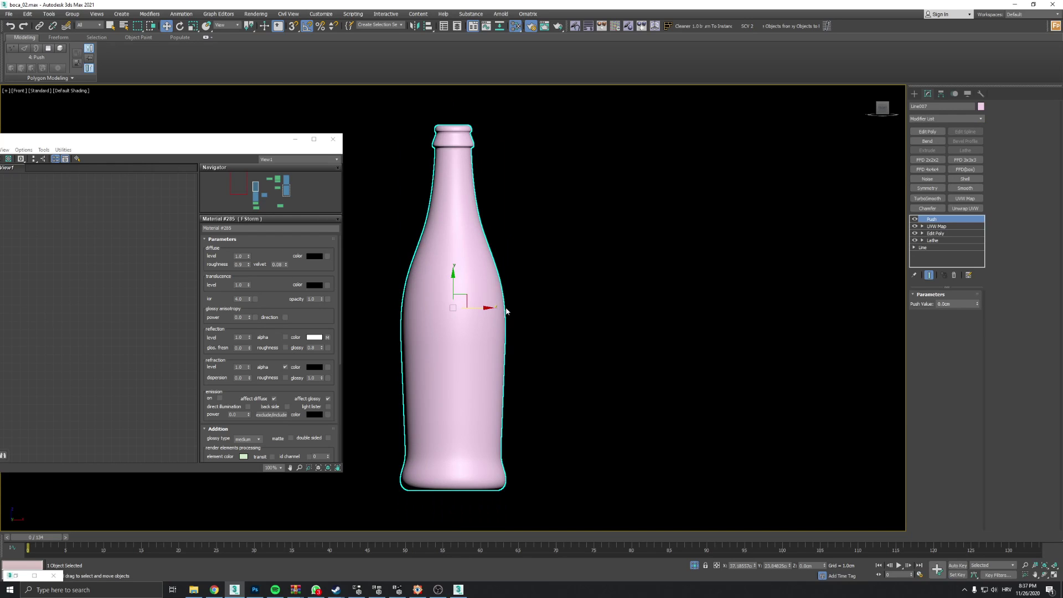
{"action": "key", "text": "F3"}
{"action": "scroll", "coordinate": [498, 307], "scroll_direction": "up", "scroll_amount": 10}
{"action": "scroll", "coordinate": [488, 321], "scroll_direction": "up", "scroll_amount": 3}
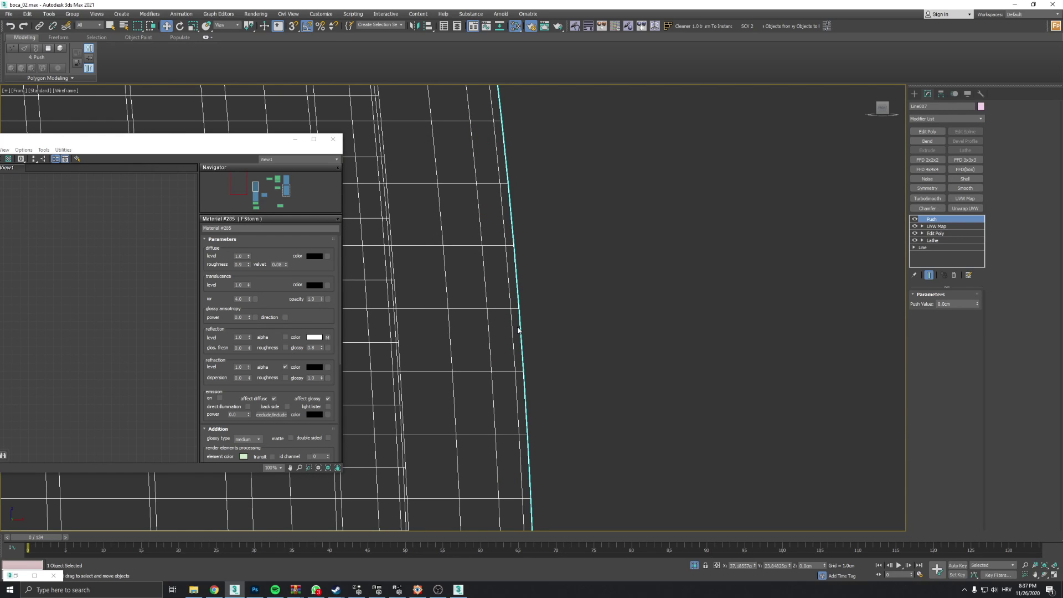
{"action": "scroll", "coordinate": [521, 325], "scroll_direction": "up", "scroll_amount": 2}
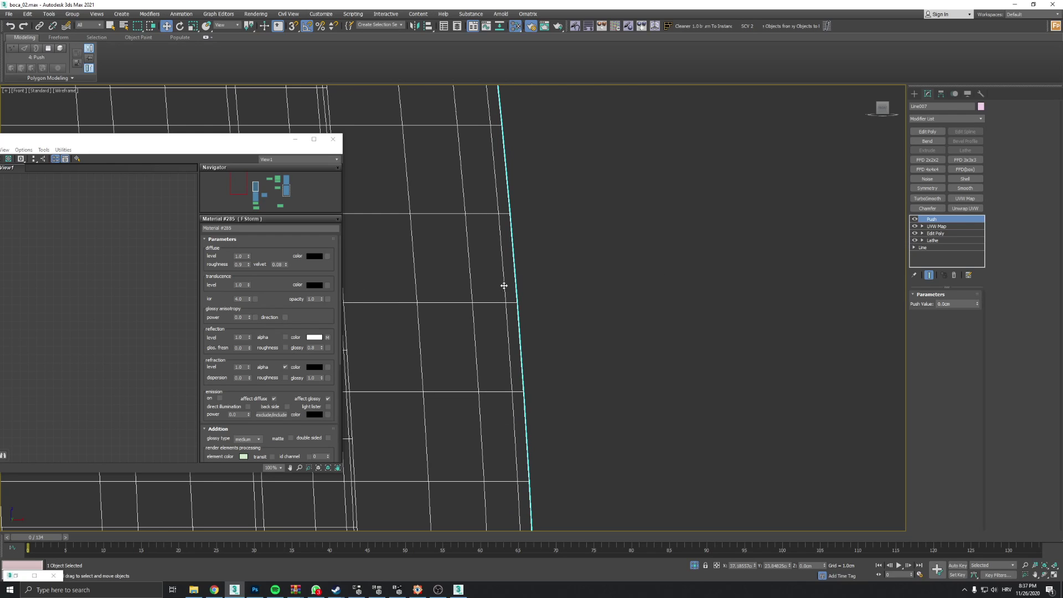
{"action": "left_click", "coordinate": [946, 305]}
{"action": "type", "text": "0012"}
{"action": "key", "text": "Return"}
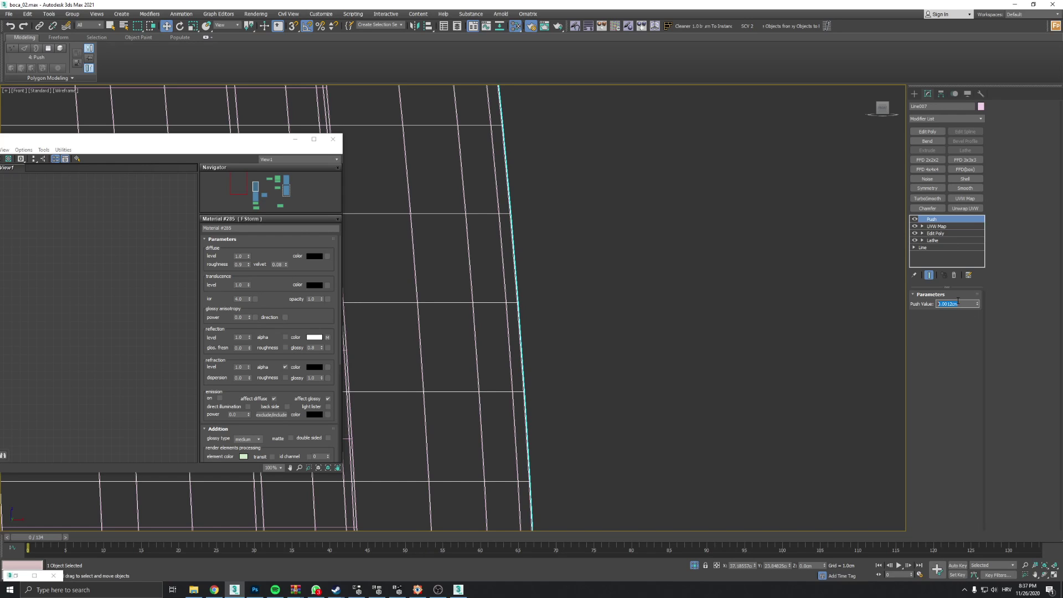
{"action": "scroll", "coordinate": [527, 308], "scroll_direction": "up", "scroll_amount": 8}
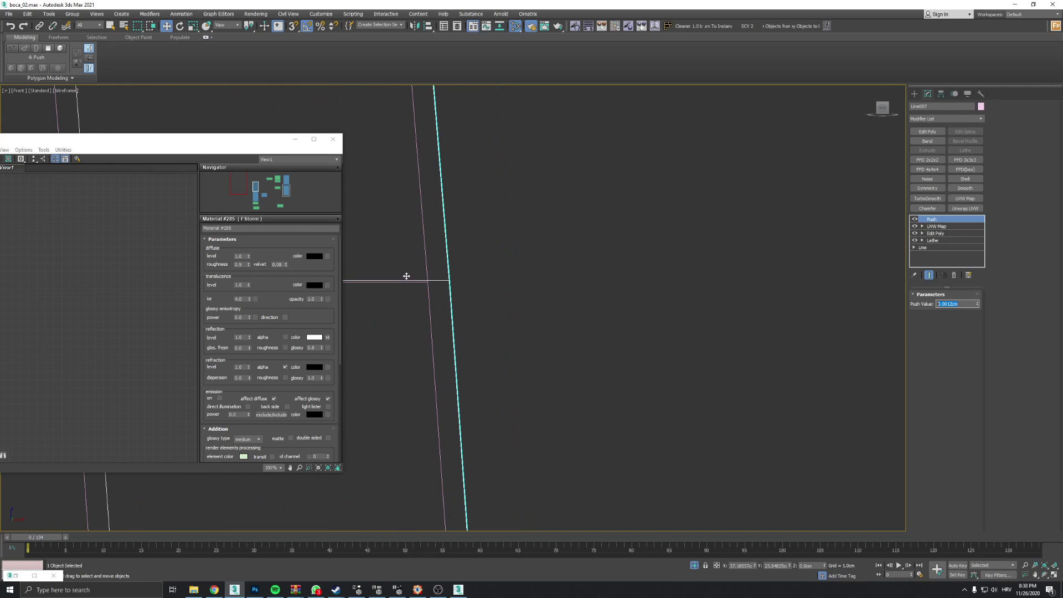
{"action": "scroll", "coordinate": [515, 290], "scroll_direction": "down", "scroll_amount": 10}
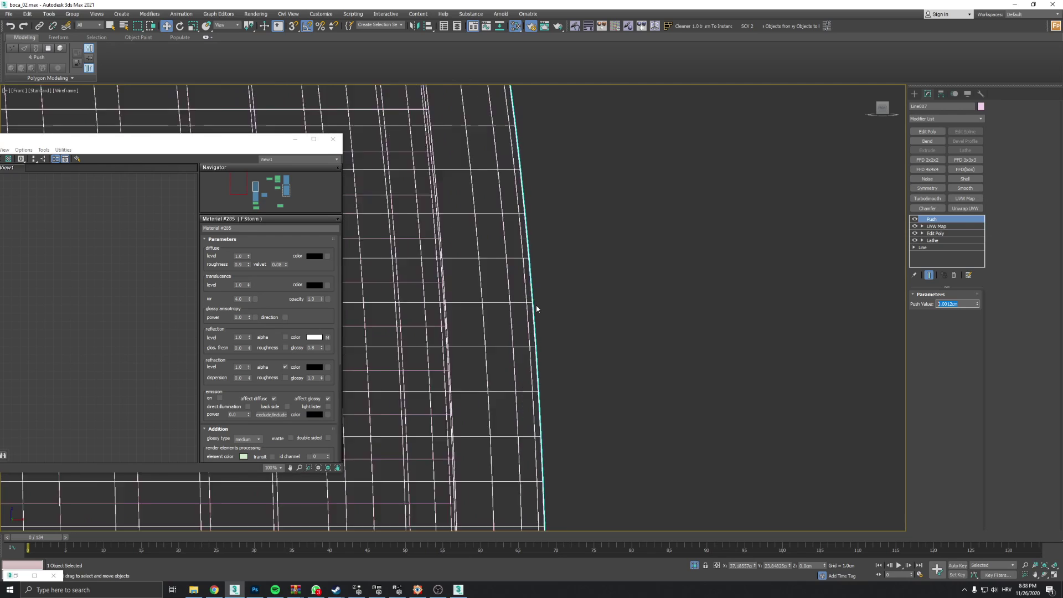
{"action": "scroll", "coordinate": [672, 285], "scroll_direction": "down", "scroll_amount": 4}
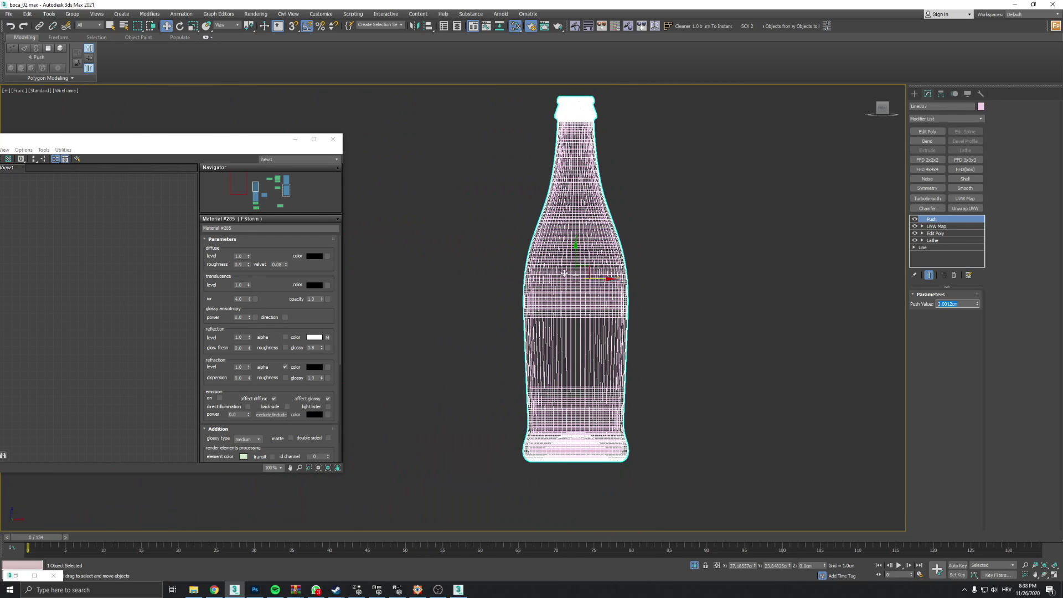
Add an Edit Poly modifier above Push and delete the polygons at the top rim of the bottle's mouth
{"action": "left_click", "coordinate": [928, 132]}
{"action": "key", "text": "4"}
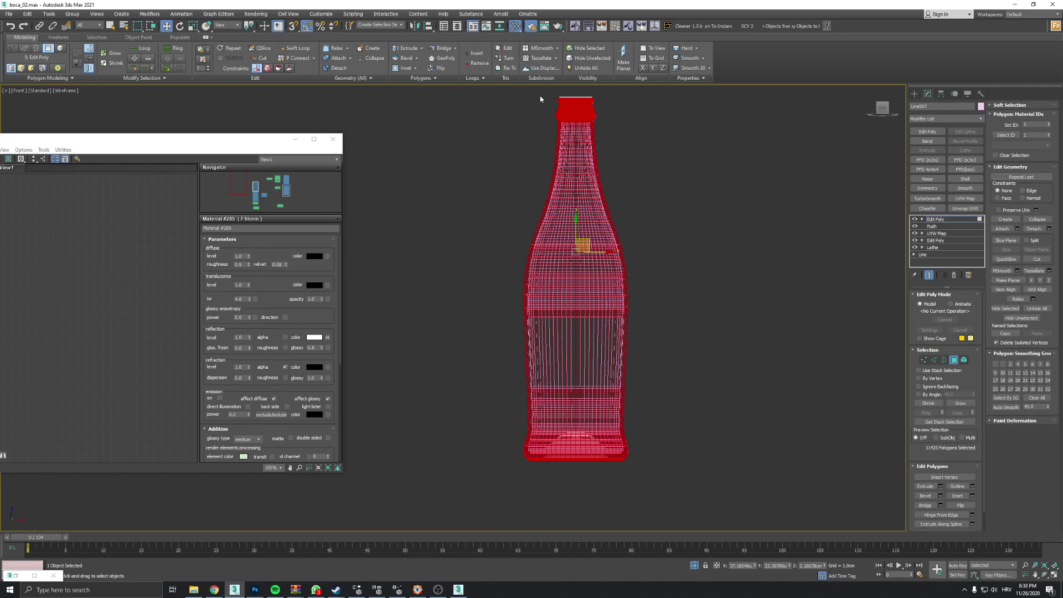
{"action": "left_click_drag", "start_coordinate": [544, 92], "coordinate": [621, 103]}
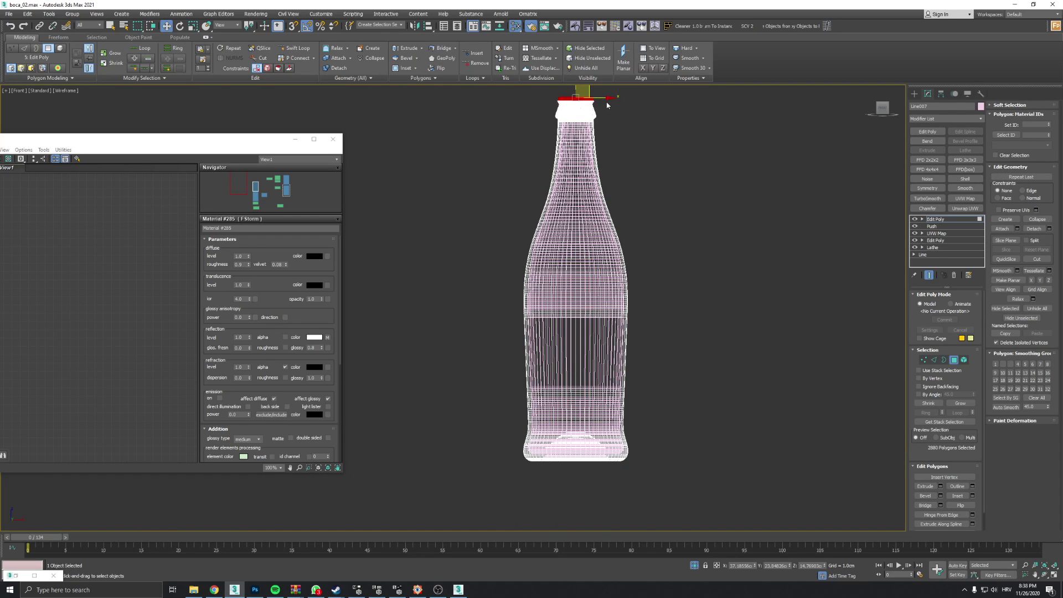
{"action": "left_click", "coordinate": [608, 105]}
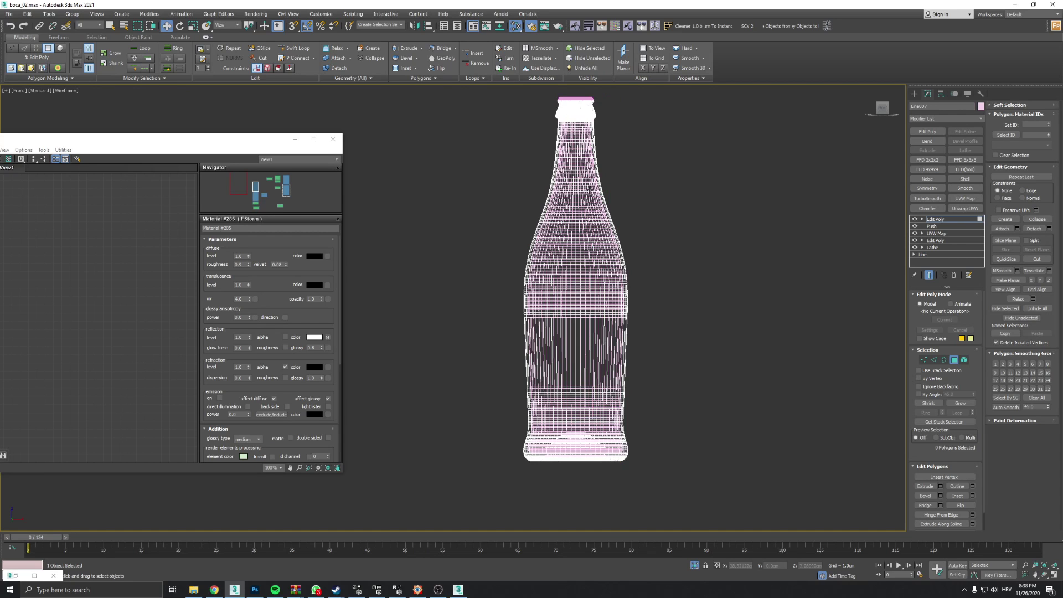
Select the bottle's inner wall as an element in shaded view with edged faces and delete it
{"action": "mouse_move", "coordinate": [593, 271]}
{"action": "middle_mouse_down", "text": "alt"}
{"action": "mouse_move", "coordinate": [545, 281]}
{"action": "mouse_move", "coordinate": [530, 275]}
{"action": "mouse_move", "coordinate": [535, 262]}
{"action": "middle_mouse_up", "text": "alt"}
{"action": "scroll", "coordinate": [593, 271], "scroll_direction": "down", "scroll_amount": 1}
{"action": "key", "text": "F3"}
{"action": "key", "text": "5"}
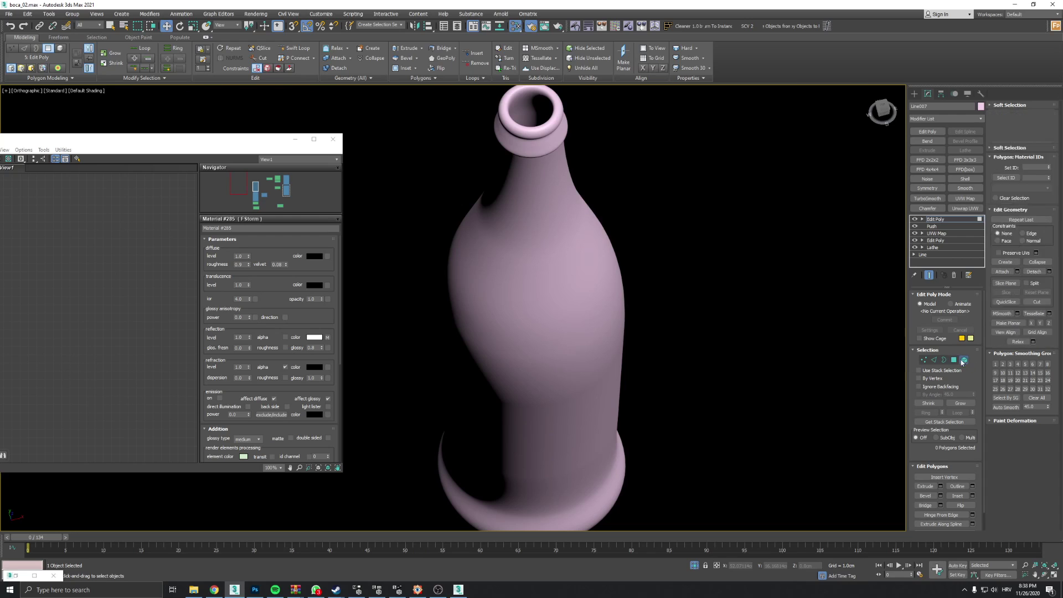
{"action": "key", "text": "F4"}
{"action": "left_click", "coordinate": [525, 113]}
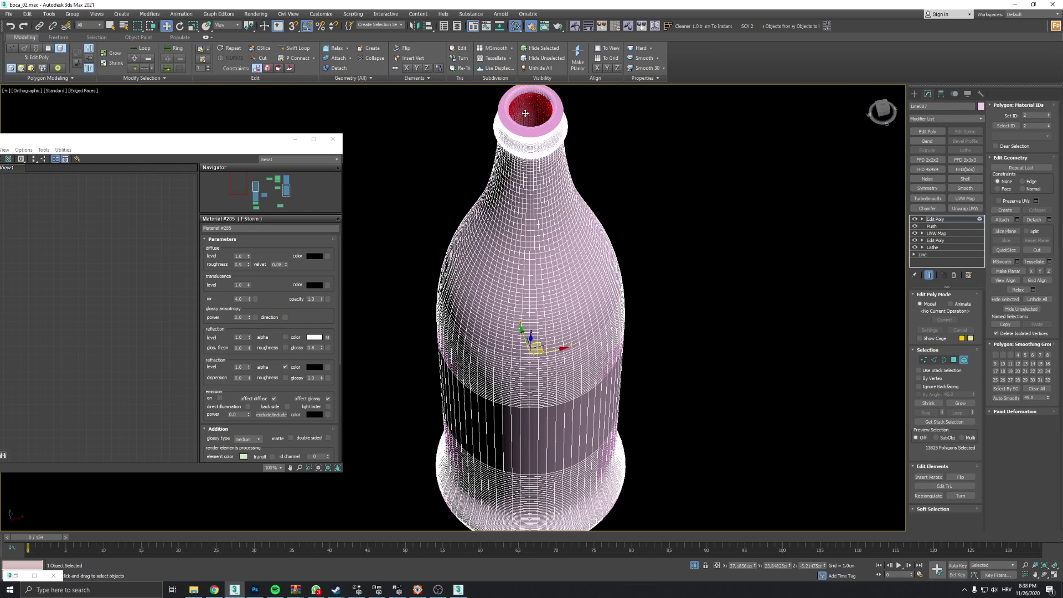
{"action": "key", "text": "ctrl+d"}
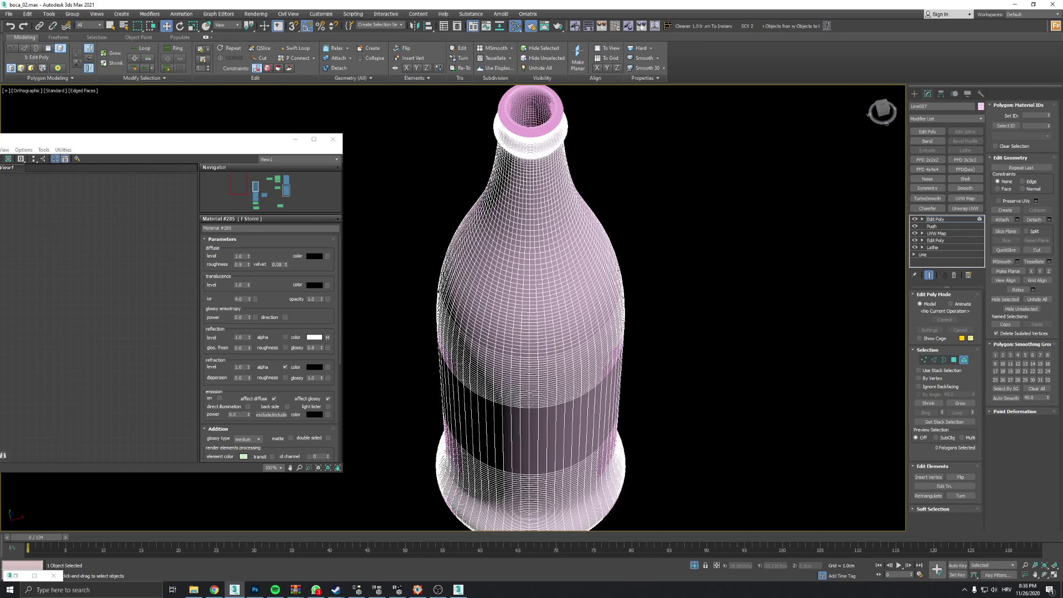
Leave element editing, move the outer shell aside to inspect it, and undo the move
{"action": "left_click", "coordinate": [942, 220]}
{"action": "scroll", "coordinate": [534, 277], "scroll_direction": "down", "scroll_amount": 2}
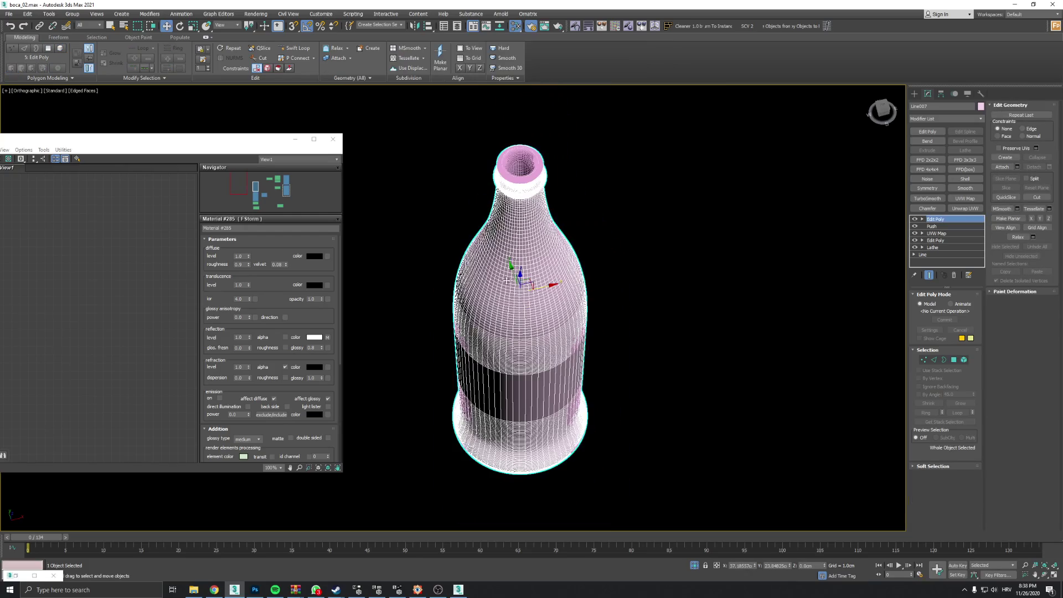
{"action": "middle_click_drag", "start_coordinate": [512, 268], "coordinate": [576, 326], "text": "alt"}
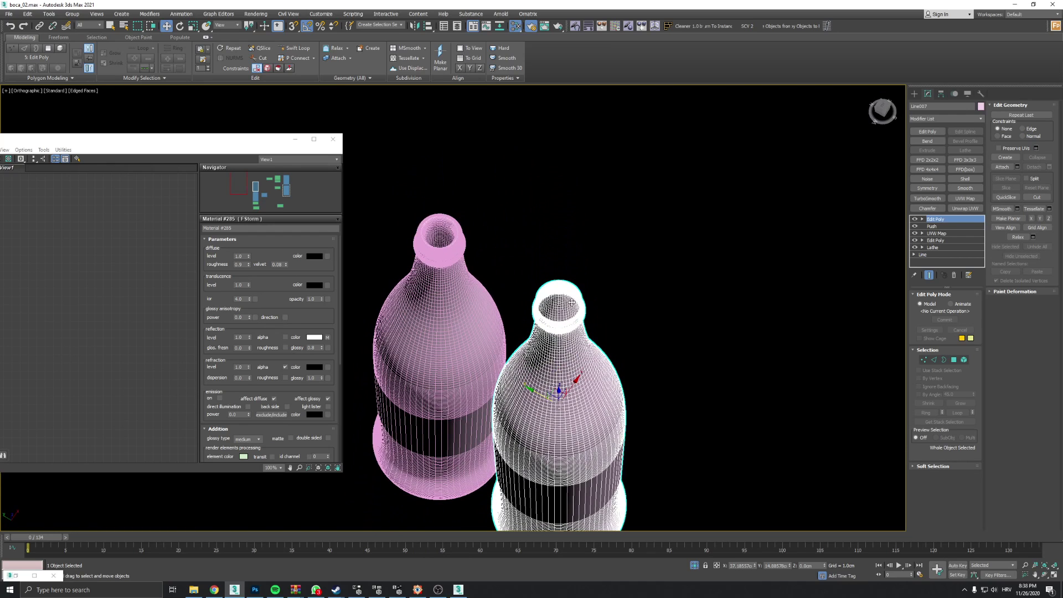
{"action": "key", "text": "alt+q"}
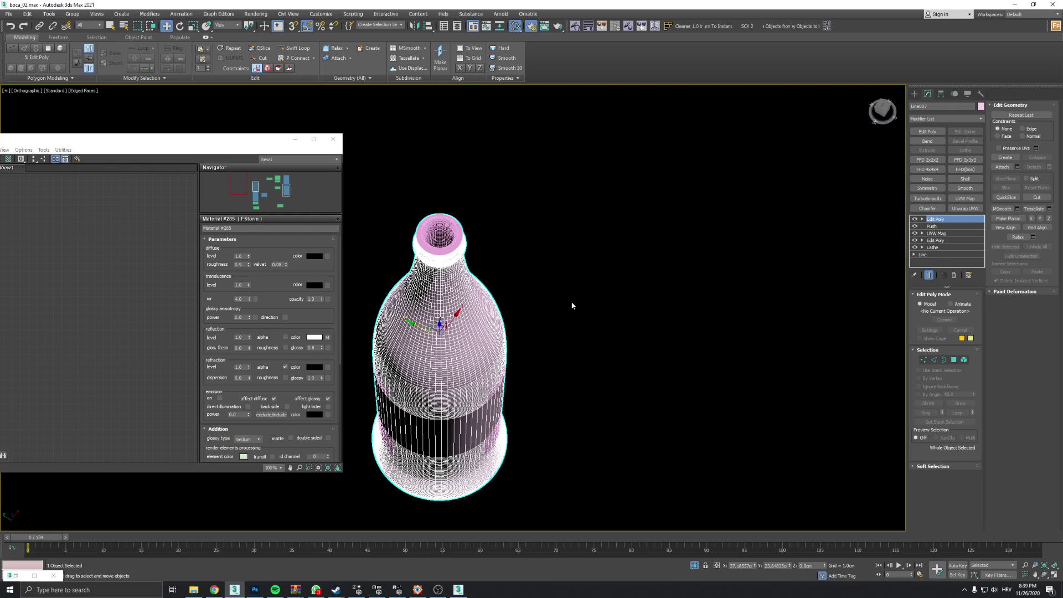
Delete the polygons of the shell's back half from the top view and undo the deletion
{"action": "key", "text": "t"}
{"action": "scroll", "coordinate": [624, 337], "scroll_direction": "down", "scroll_amount": 3}
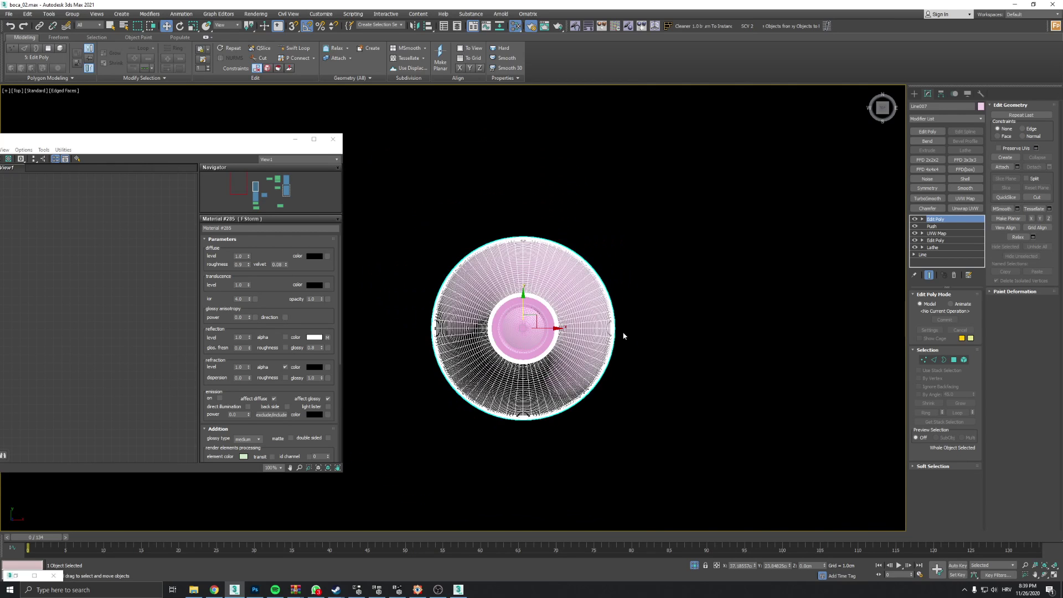
{"action": "left_click", "coordinate": [953, 360]}
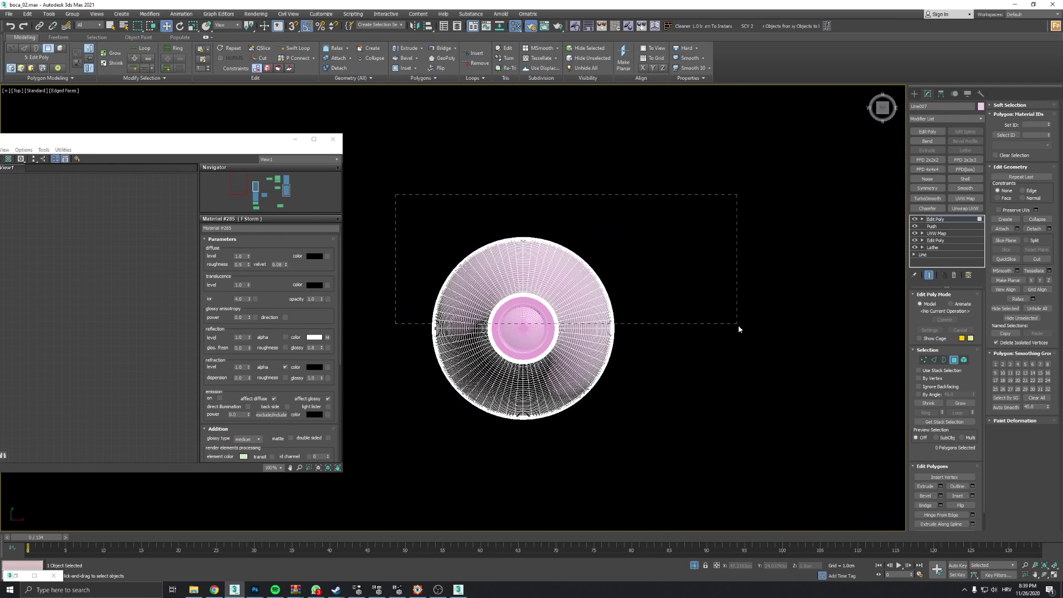
{"action": "left_click_drag", "start_coordinate": [739, 325], "coordinate": [739, 327]}
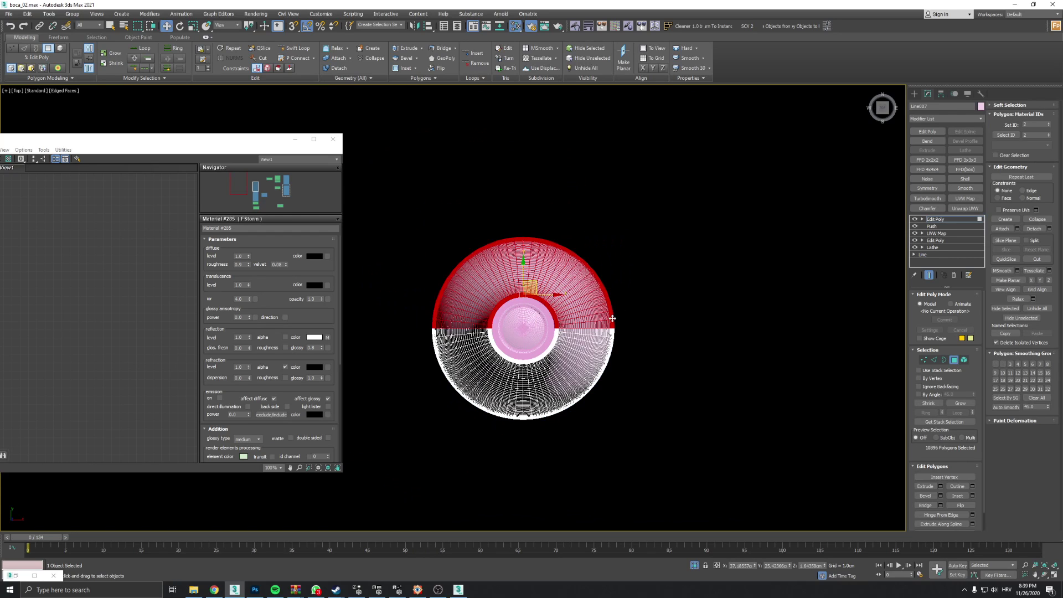
{"action": "key", "text": "ctrl+d"}
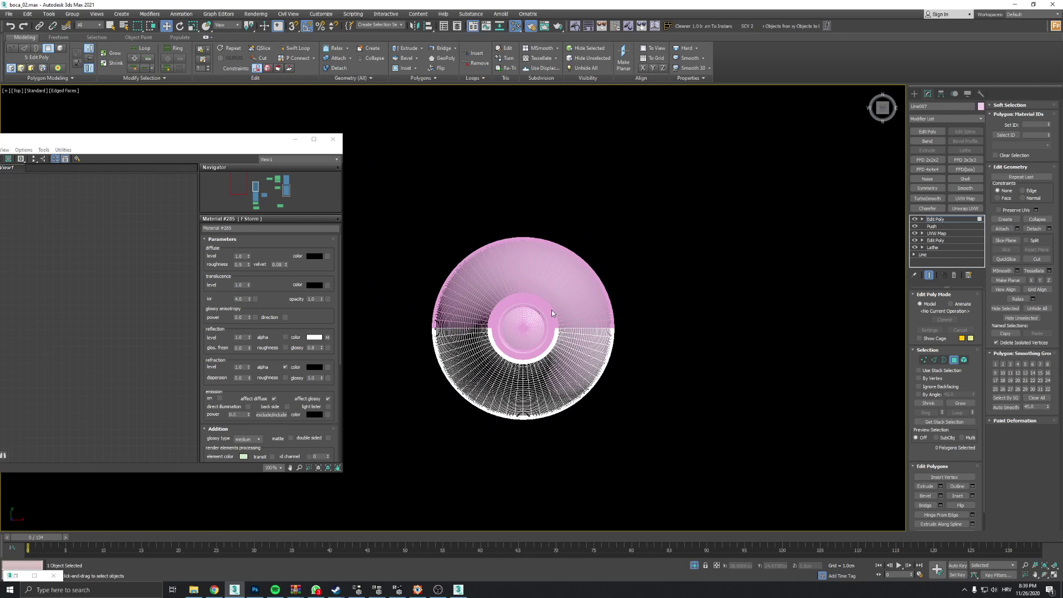
{"action": "middle_click_drag", "start_coordinate": [548, 344], "coordinate": [562, 289], "text": "alt"}
{"action": "key", "text": "ctrl+a"}
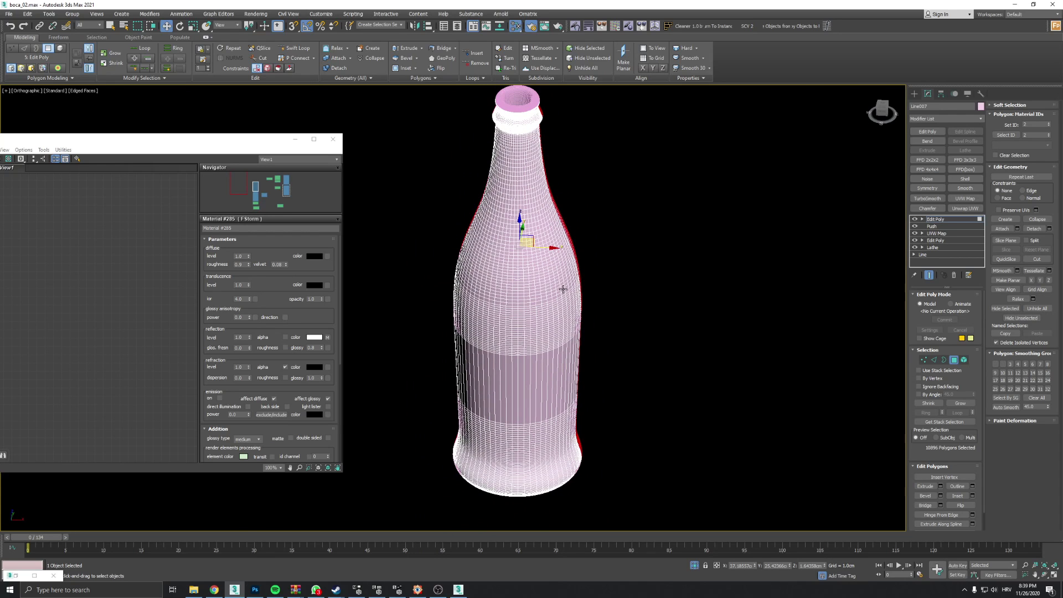
Leave polygon editing and add a Slice modifier set to Remove Bottom, keeping only the front half of the shell
{"action": "key", "text": "t"}
{"action": "scroll", "coordinate": [563, 289], "scroll_direction": "down", "scroll_amount": 8}
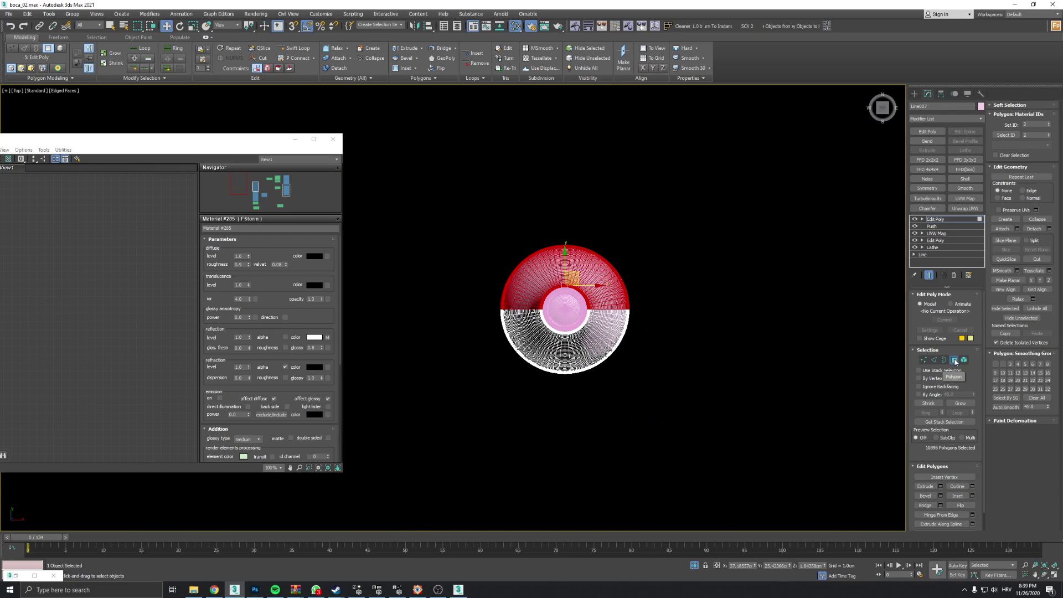
{"action": "left_click", "coordinate": [954, 360]}
{"action": "left_click", "coordinate": [980, 120]}
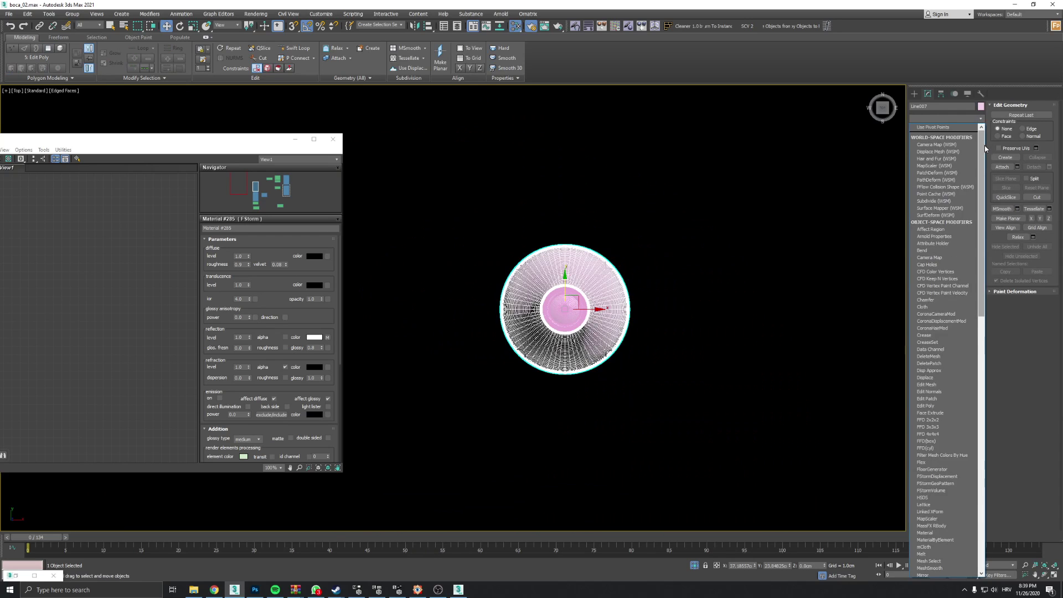
{"action": "left_click_drag", "start_coordinate": [978, 147], "coordinate": [979, 350]}
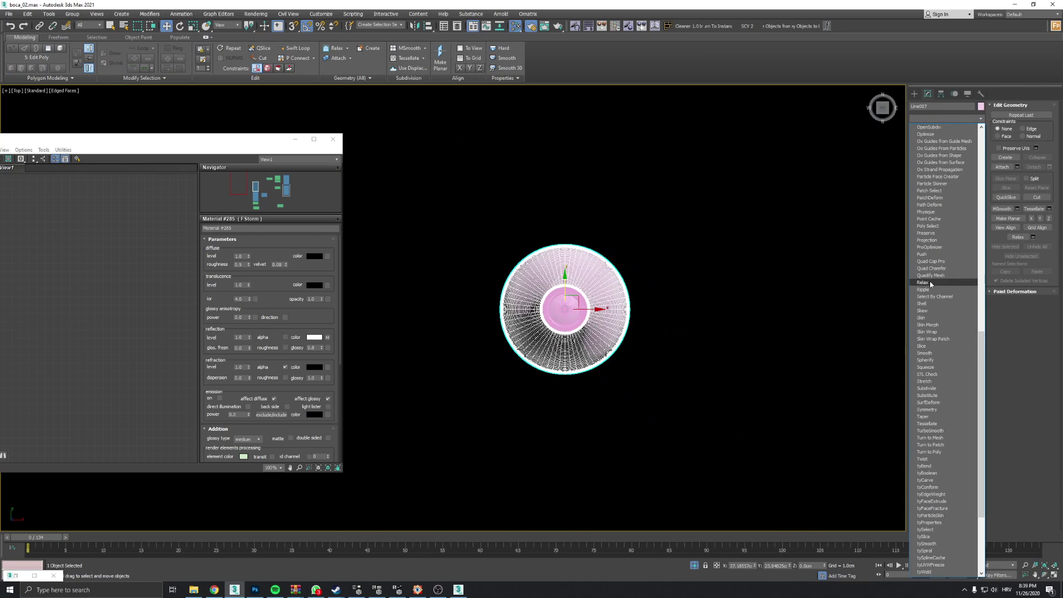
{"action": "left_click", "coordinate": [923, 346]}
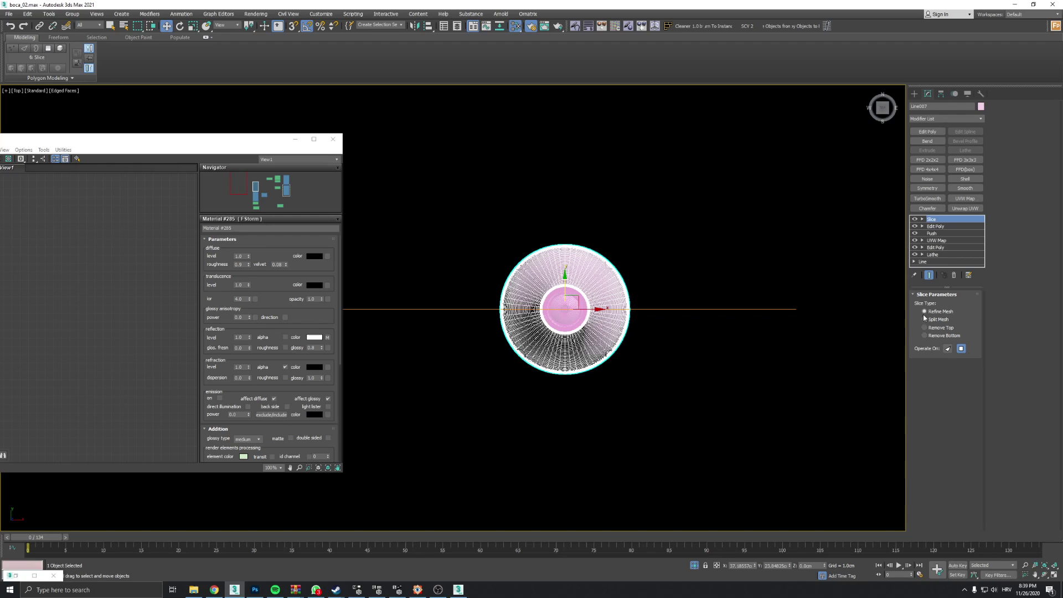
{"action": "left_click", "coordinate": [940, 328]}
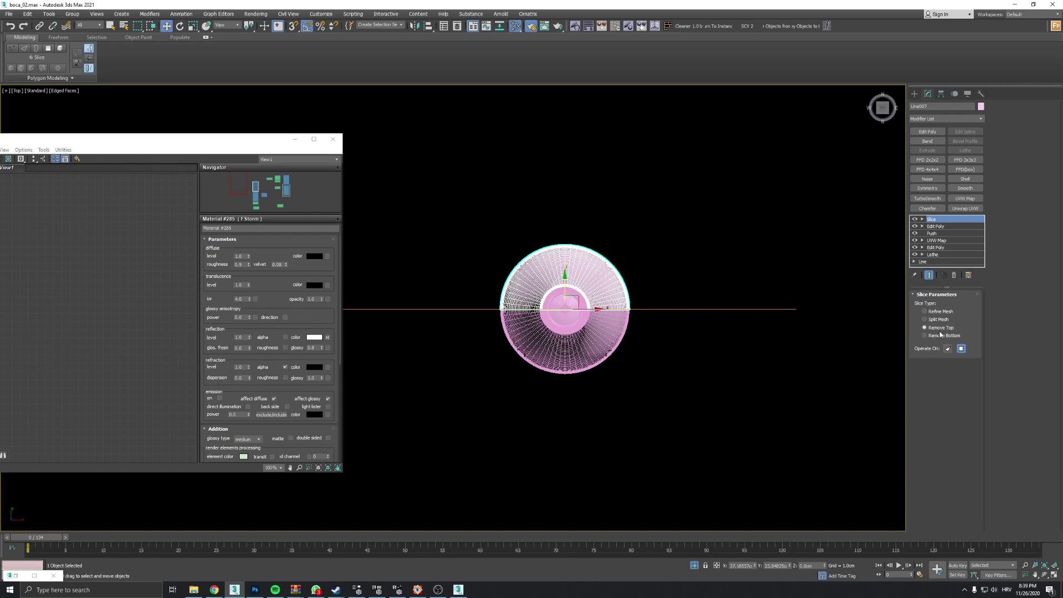
{"action": "middle_click_drag", "start_coordinate": [604, 260], "coordinate": [625, 256], "text": "alt"}
{"action": "scroll", "coordinate": [593, 202], "scroll_direction": "down", "scroll_amount": 5}
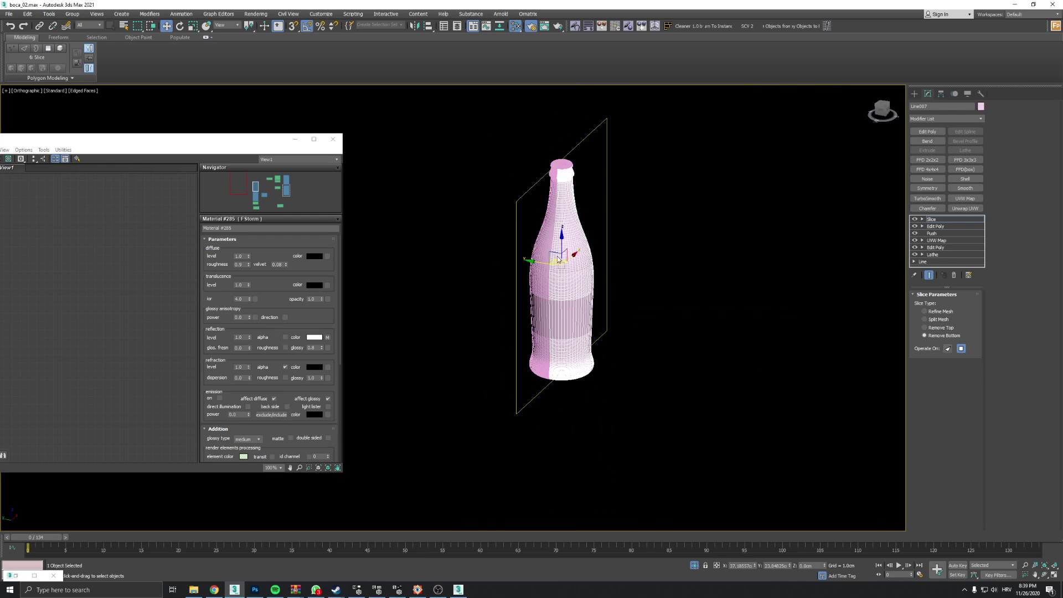
Try rotating the slice plane to change which part of the shell is kept
{"action": "key", "text": "e"}
{"action": "left_click_drag", "start_coordinate": [565, 283], "coordinate": [523, 308]}
{"action": "left_click", "coordinate": [947, 219]}
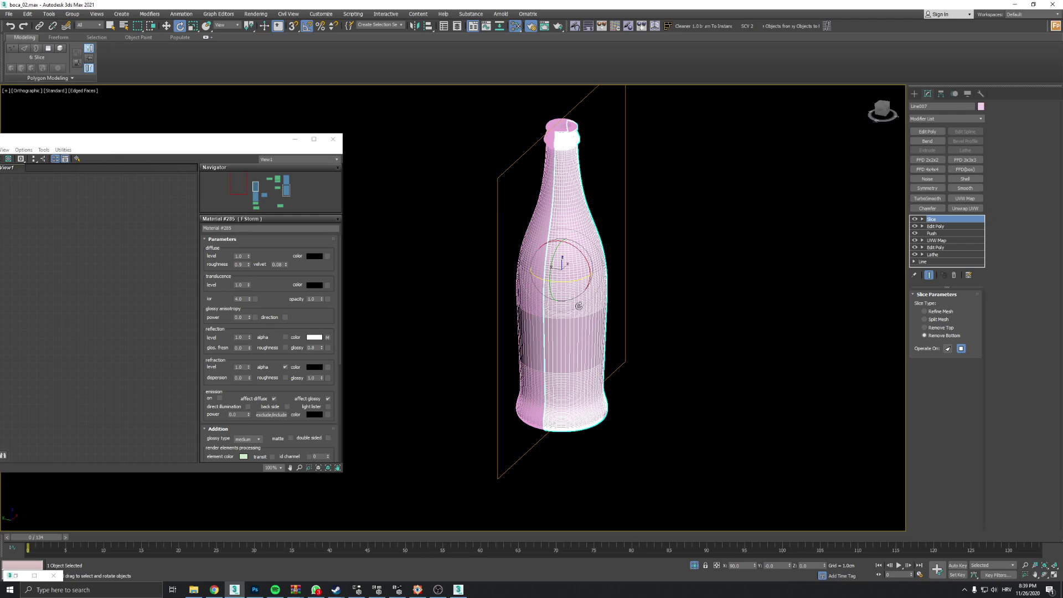
Move the sliced half shell aside to inspect it, undo the move and clear the selection
{"action": "key", "text": "w"}
{"action": "left_click_drag", "start_coordinate": [527, 264], "coordinate": [709, 401], "text": "shift"}
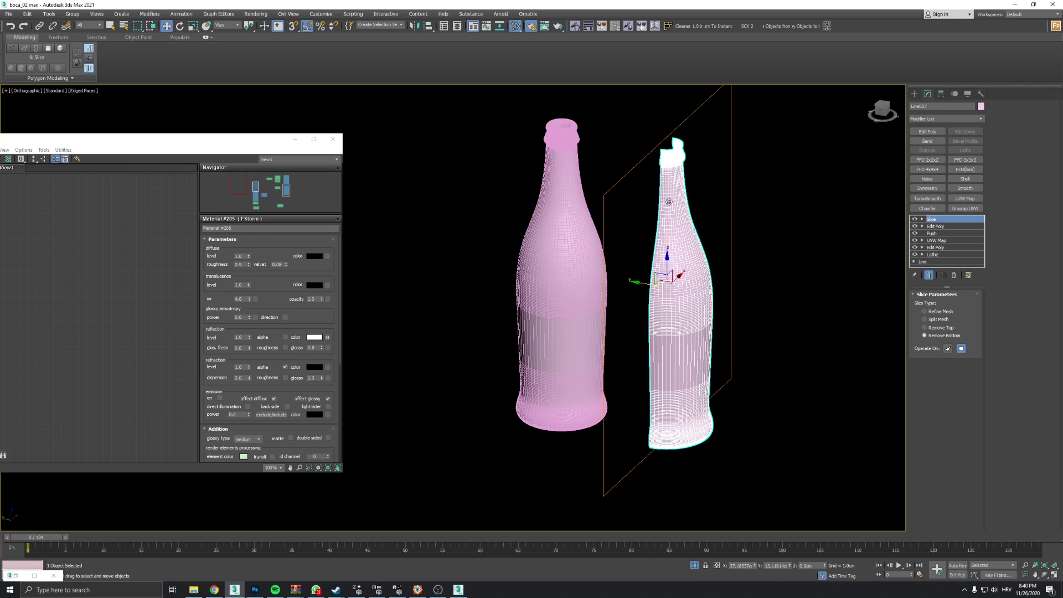
{"action": "left_click", "coordinate": [569, 260]}
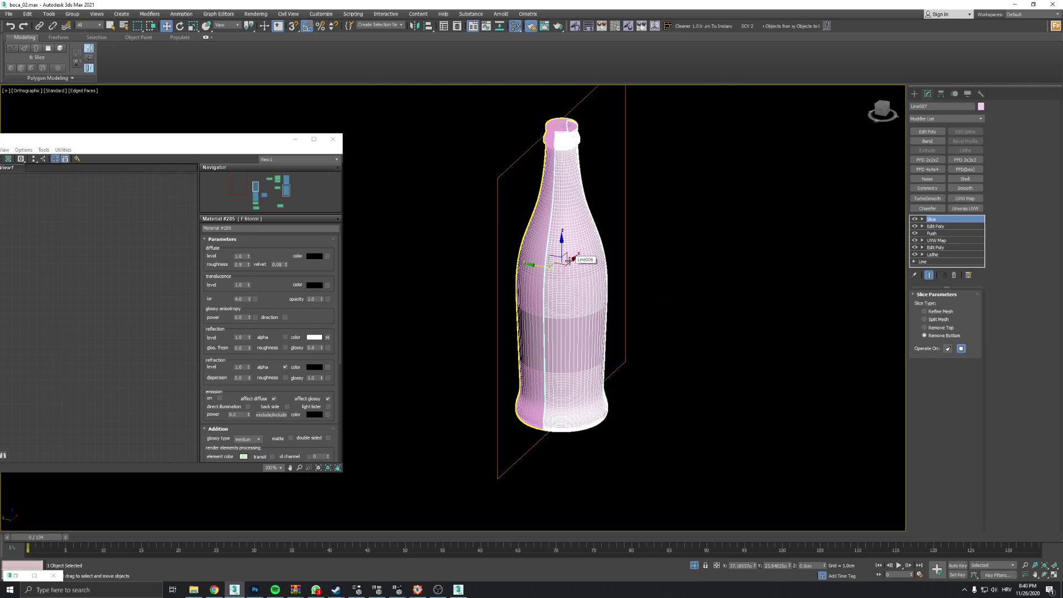
{"action": "left_click", "coordinate": [579, 284], "text": "ctrl"}
{"action": "key", "text": "ctrl+d"}
Restore the minimized FStorm render window beside the bottle view
{"action": "middle_click_drag", "start_coordinate": [578, 284], "coordinate": [581, 353], "text": "alt"}
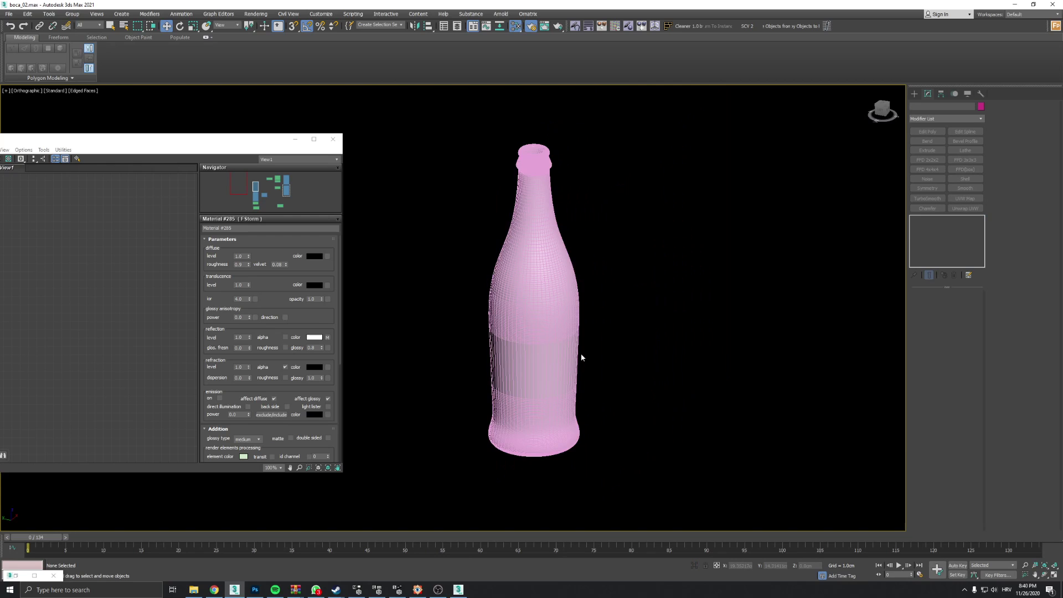
{"action": "middle_click_drag", "start_coordinate": [562, 310], "coordinate": [499, 302], "text": "alt"}
{"action": "left_click", "coordinate": [16, 576]}
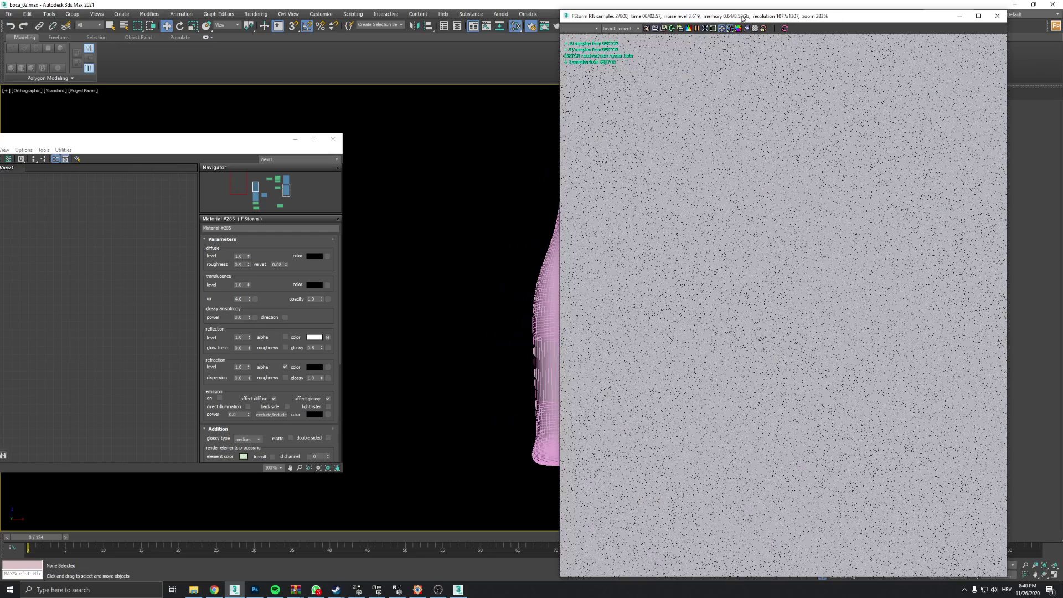
{"action": "middle_click_drag", "start_coordinate": [482, 231], "coordinate": [463, 242]}
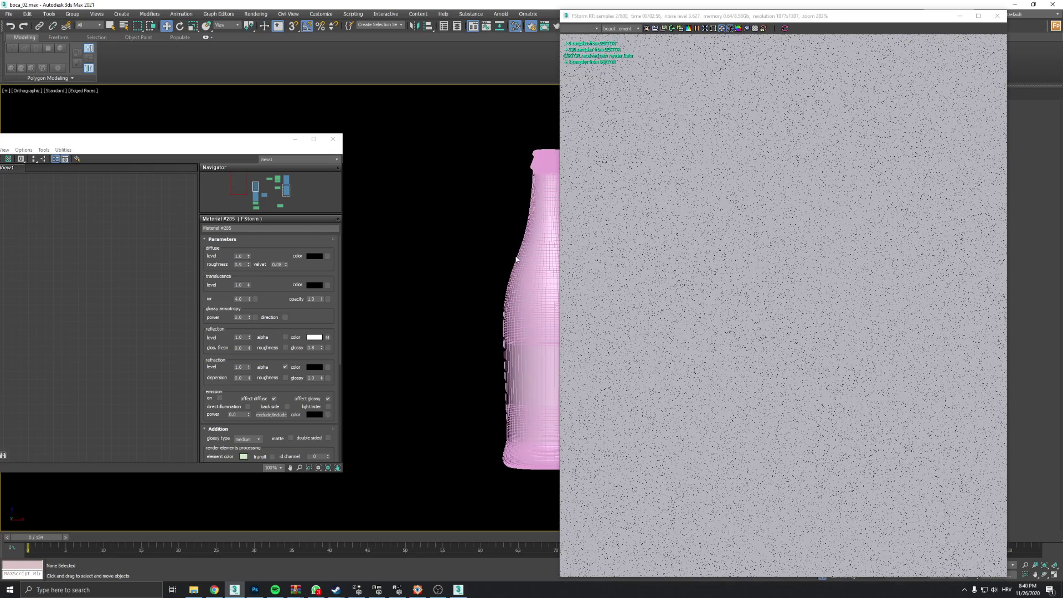
Return to the perspective view, rearrange the material editor and render windows, and select the drop shell around the bottle
{"action": "key", "text": "p"}
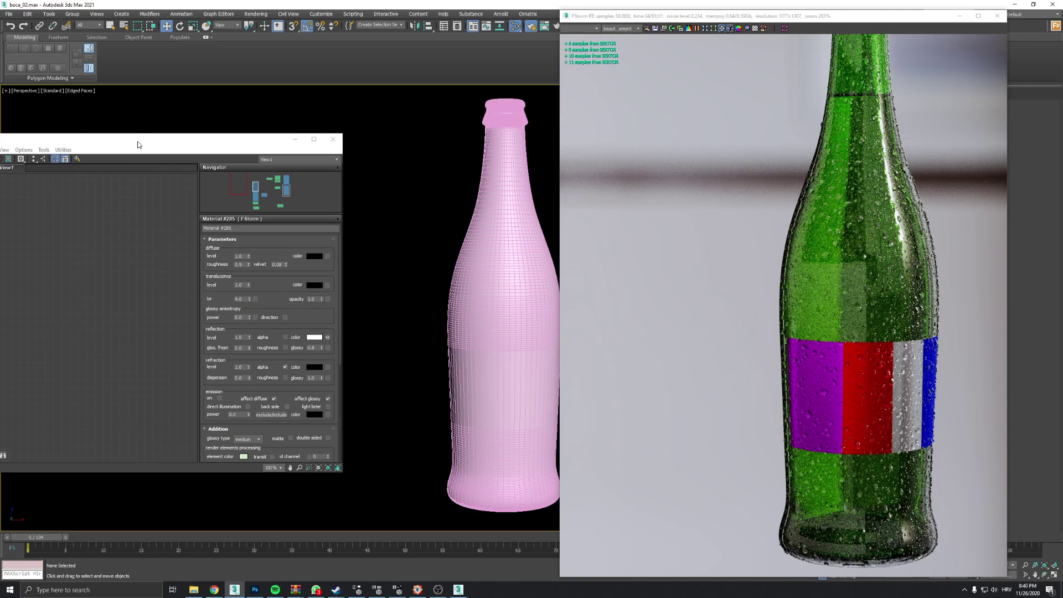
{"action": "left_click_drag", "start_coordinate": [136, 142], "coordinate": [256, 98]}
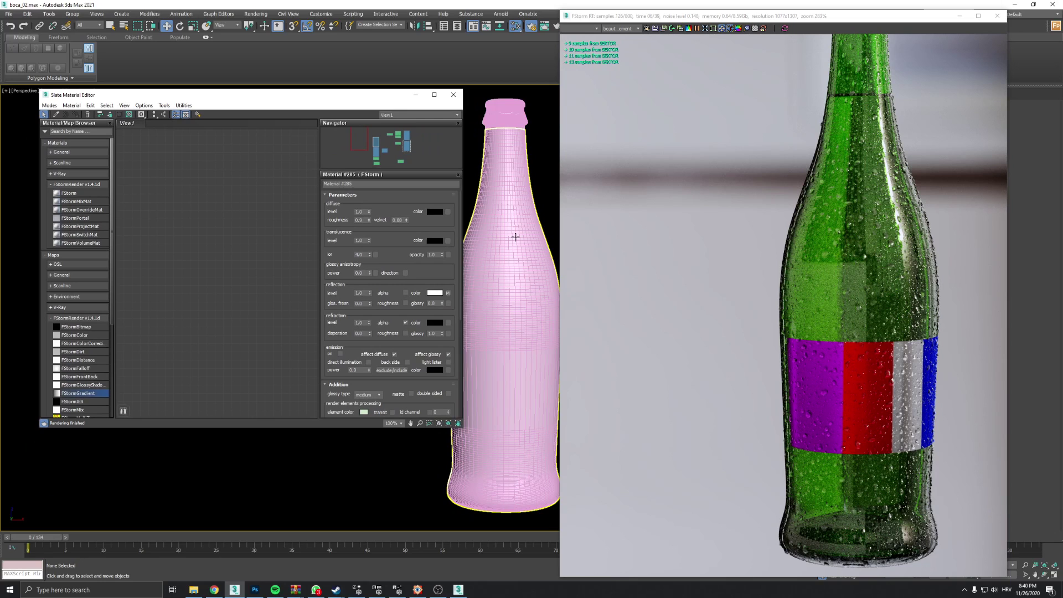
{"action": "left_click", "coordinate": [476, 244]}
{"action": "left_click_drag", "start_coordinate": [814, 20], "coordinate": [715, 294]}
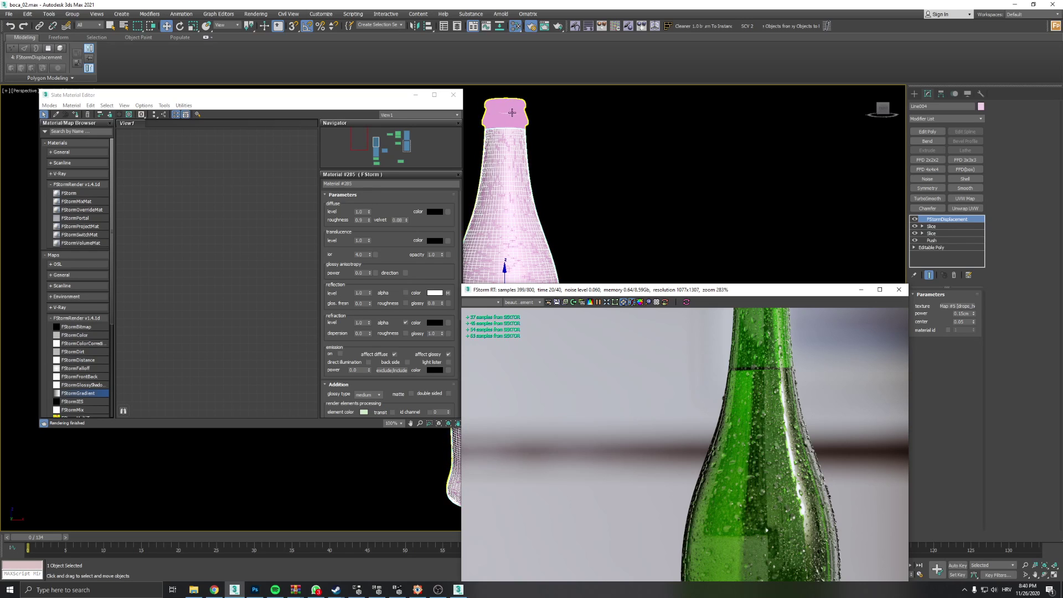
Toggle the upper Slice modifier off and back on to compare the shell with and without the slice
{"action": "left_click", "coordinate": [916, 227]}
{"action": "left_click", "coordinate": [916, 226]}
{"action": "left_click", "coordinate": [916, 227]}
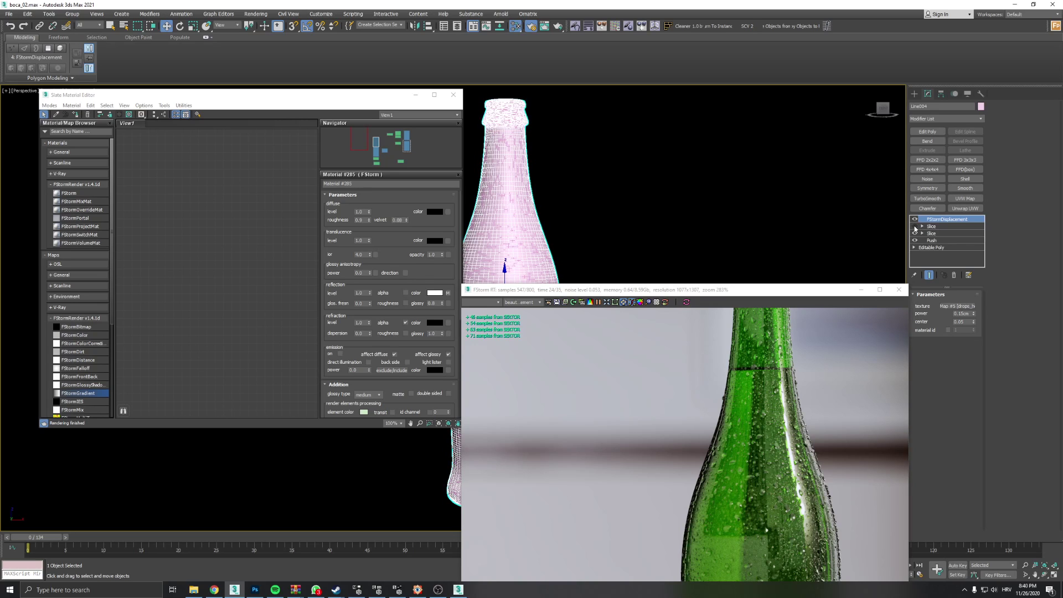
{"action": "left_click", "coordinate": [915, 227]}
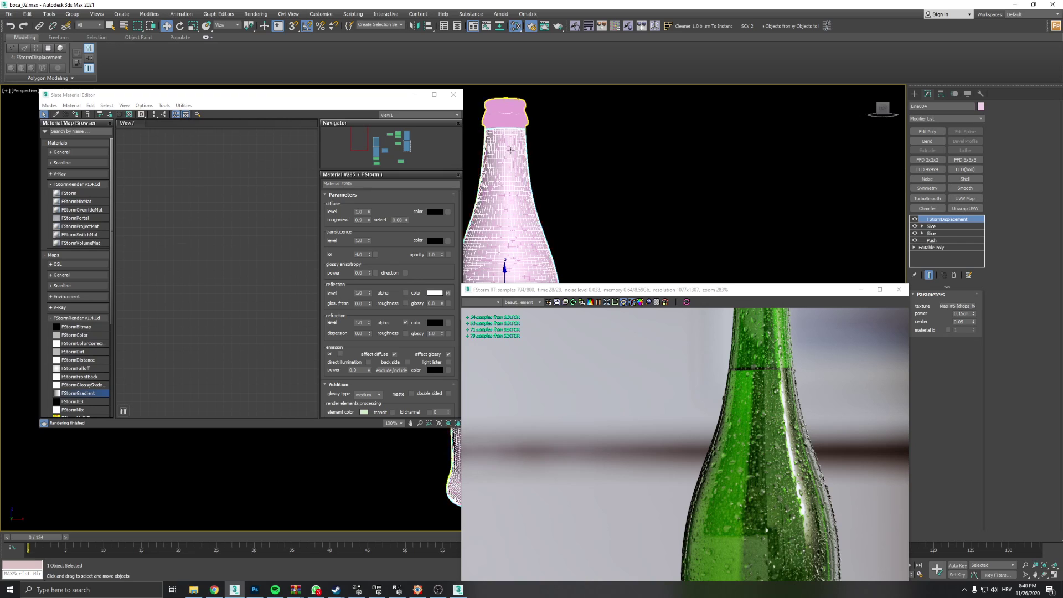
Examine the drop material's node setup, opening Material #29, Material #31 and the drops height bitmap feeding the mix
{"action": "scroll", "coordinate": [217, 226], "scroll_direction": "down", "scroll_amount": 2}
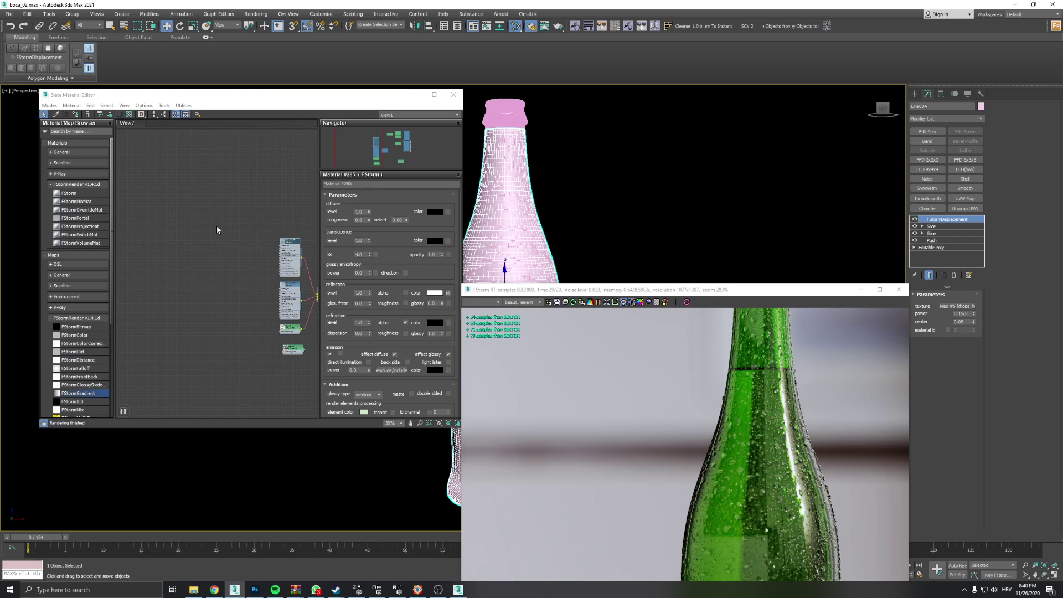
{"action": "scroll", "coordinate": [217, 226], "scroll_direction": "up", "scroll_amount": 3}
{"action": "middle_click_drag", "start_coordinate": [217, 226], "coordinate": [220, 261]}
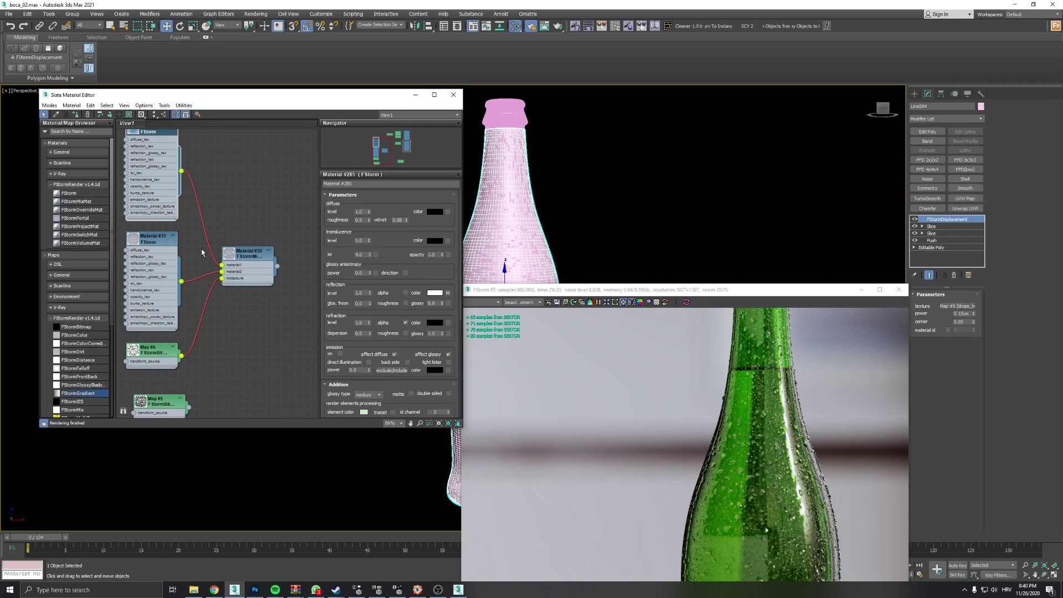
{"action": "middle_click_drag", "start_coordinate": [202, 252], "coordinate": [249, 270]}
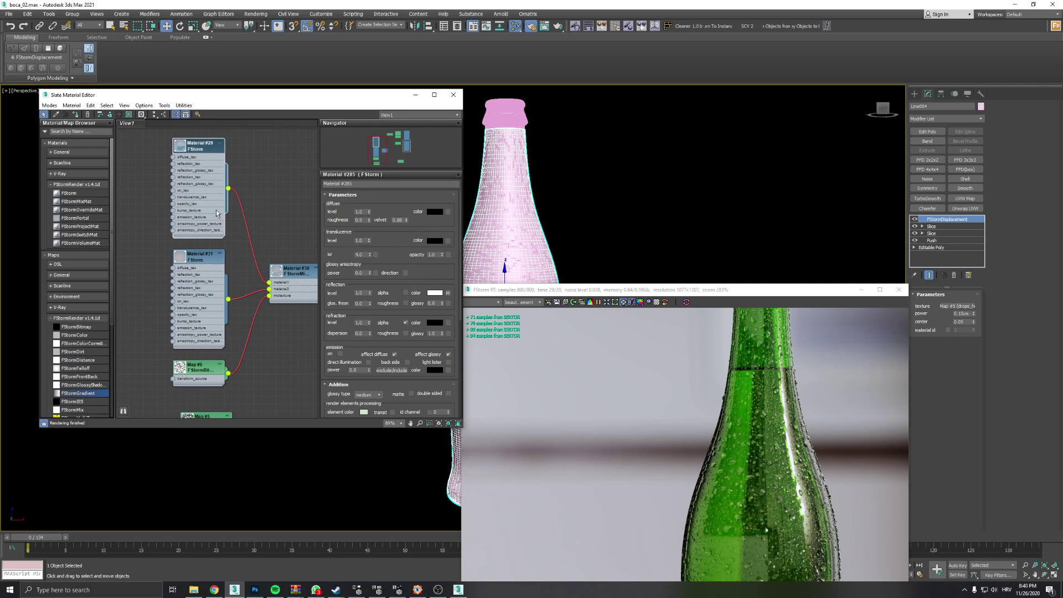
{"action": "double_click", "coordinate": [196, 148]}
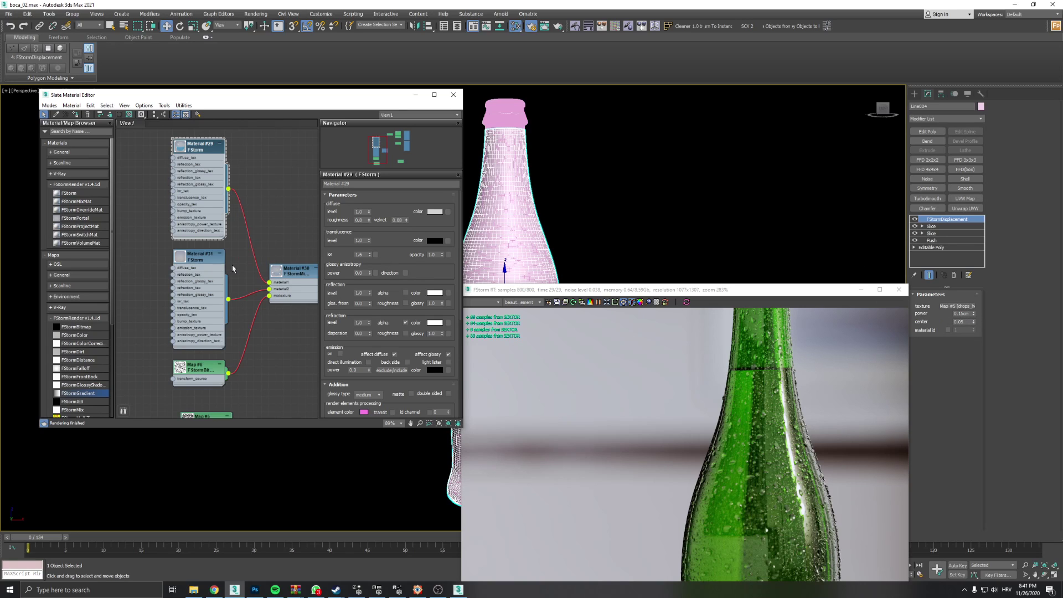
{"action": "scroll", "coordinate": [203, 219], "scroll_direction": "down", "scroll_amount": 2}
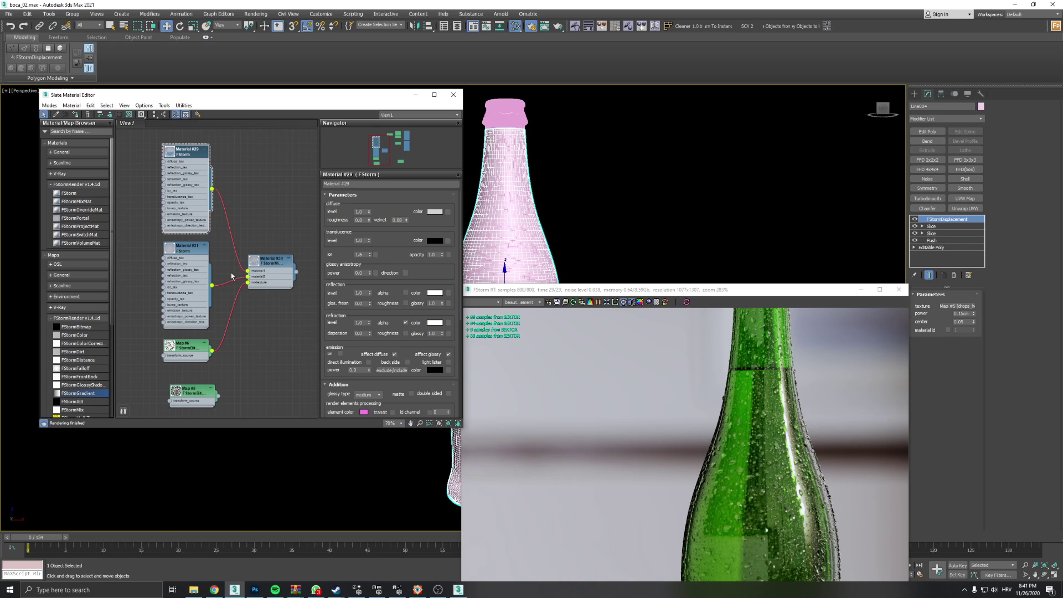
{"action": "double_click", "coordinate": [181, 251]}
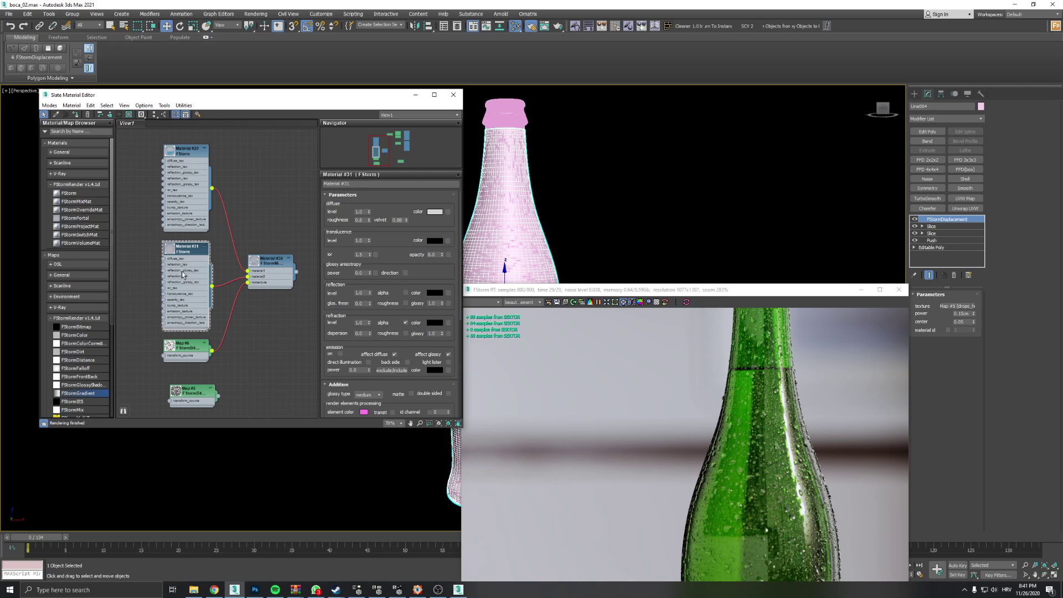
{"action": "double_click", "coordinate": [185, 349]}
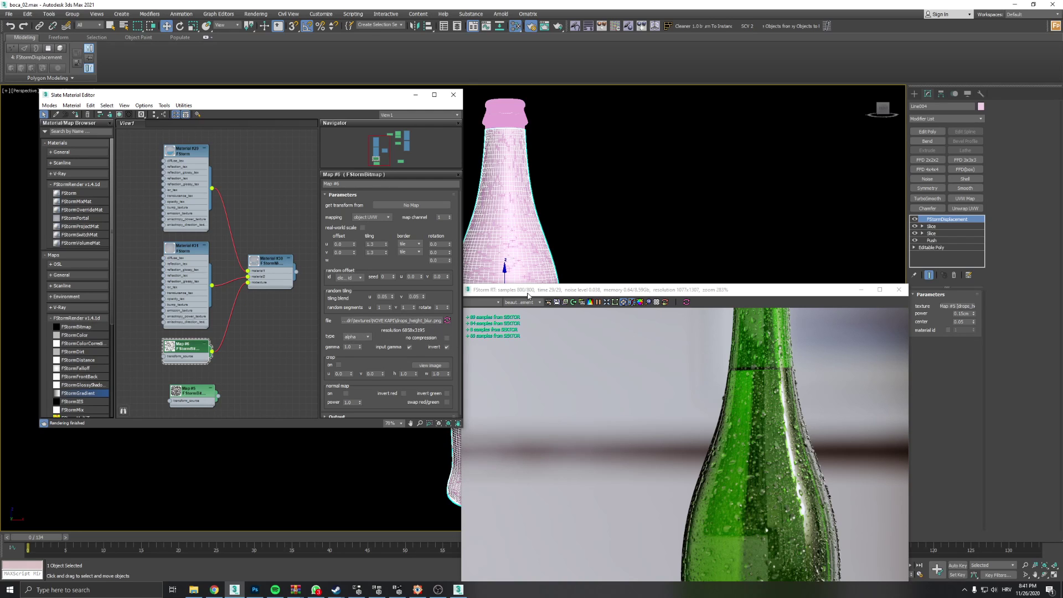
Isolate the drop shell, reposition the render window beside it and pick the render's focus point on the shell
{"action": "left_click_drag", "start_coordinate": [559, 290], "coordinate": [642, 255]}
{"action": "scroll", "coordinate": [516, 188], "scroll_direction": "up", "scroll_amount": 2}
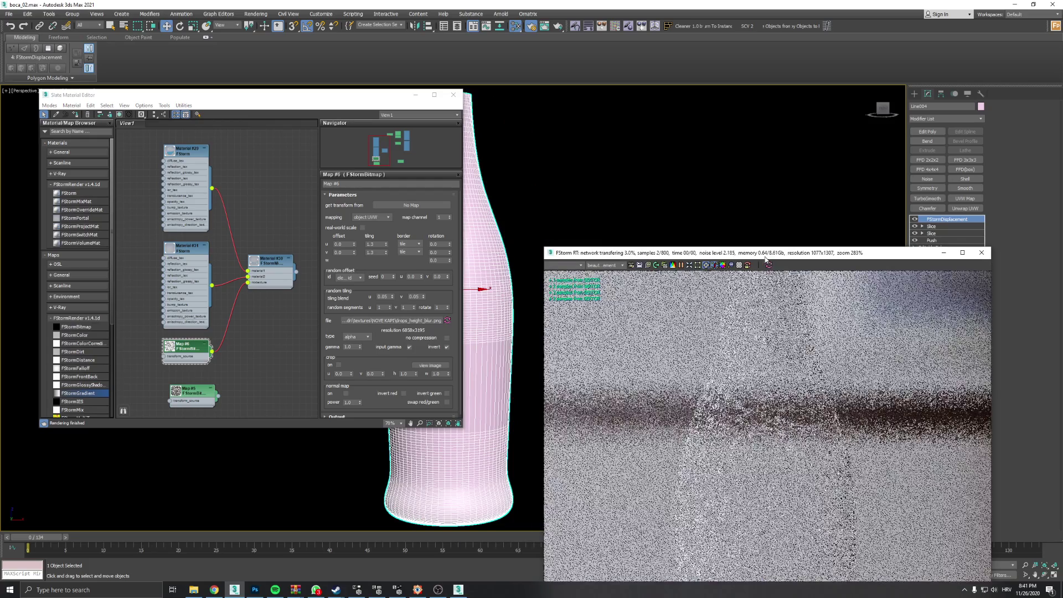
{"action": "left_click_drag", "start_coordinate": [766, 261], "coordinate": [632, 107]}
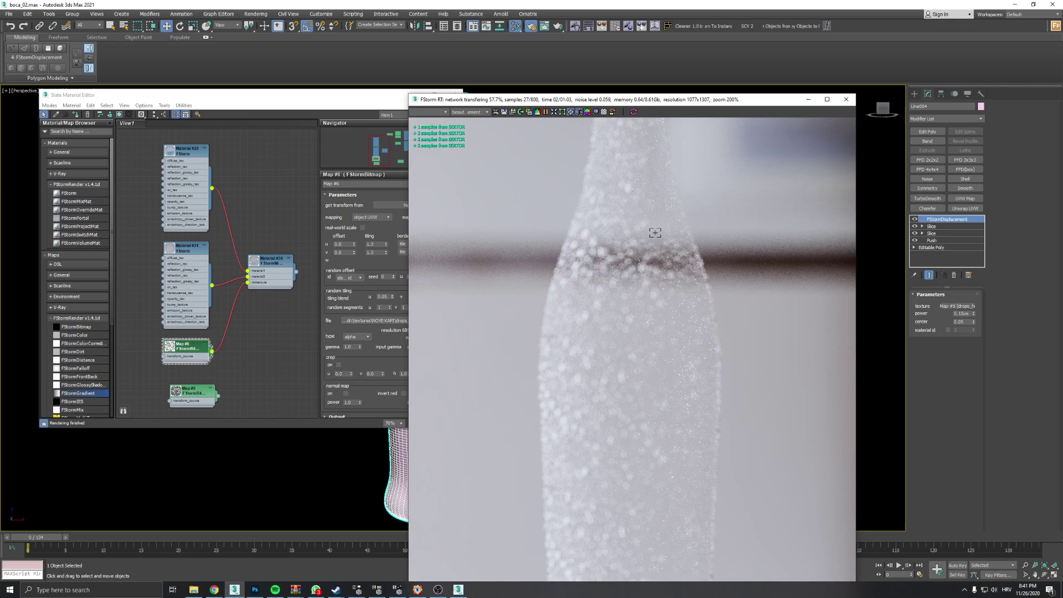
{"action": "scroll", "coordinate": [653, 230], "scroll_direction": "down", "scroll_amount": 2}
{"action": "left_click_drag", "start_coordinate": [654, 100], "coordinate": [760, 100]}
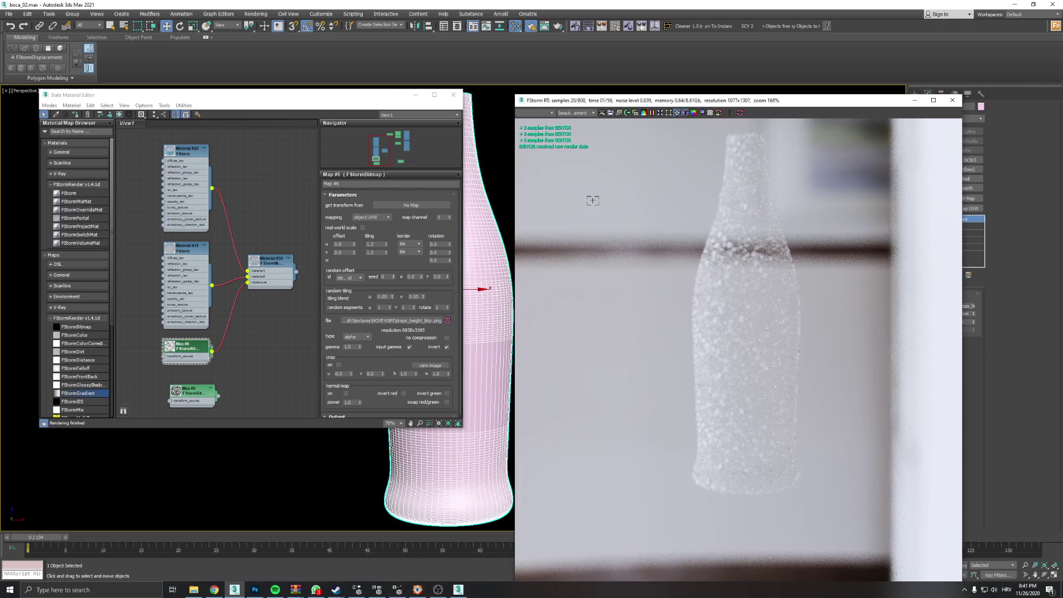
{"action": "left_click", "coordinate": [764, 260]}
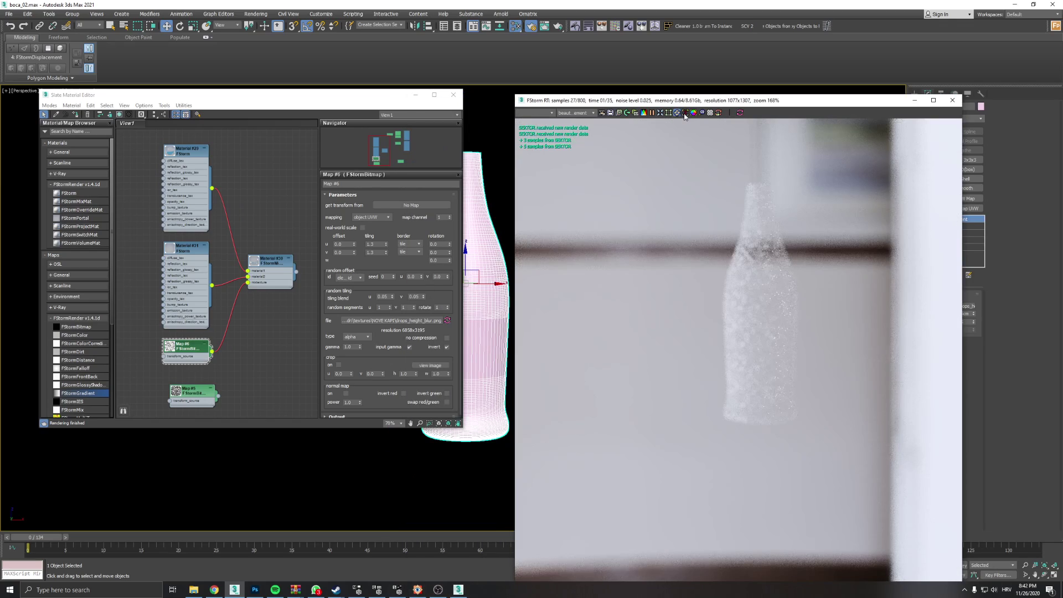
{"action": "left_click", "coordinate": [784, 295]}
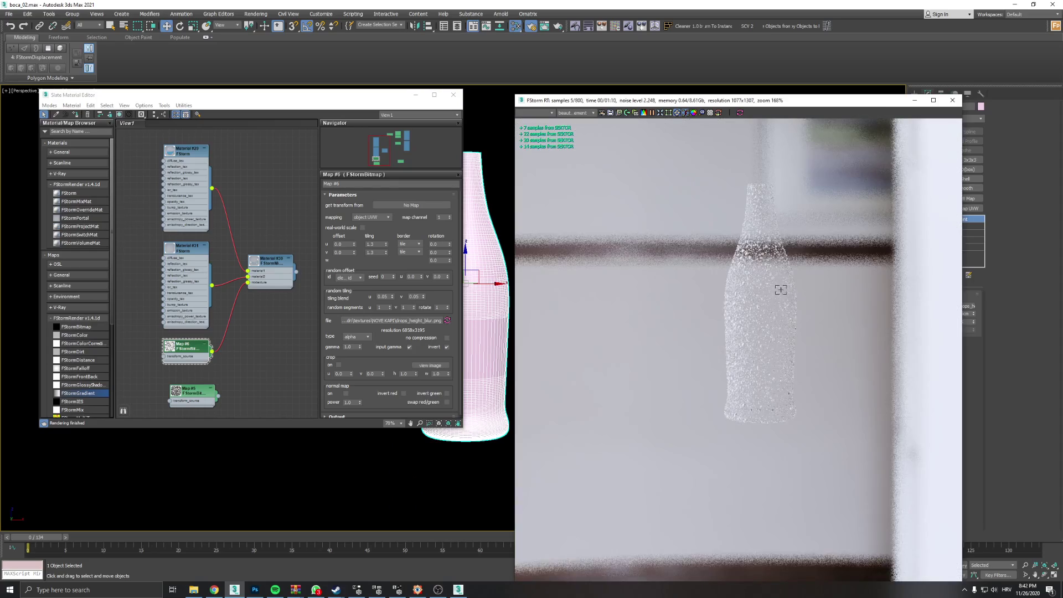
Examine the rendered drops up close and compare the parameters of Material #29 and Material #31
{"action": "scroll", "coordinate": [769, 280], "scroll_direction": "up", "scroll_amount": 10}
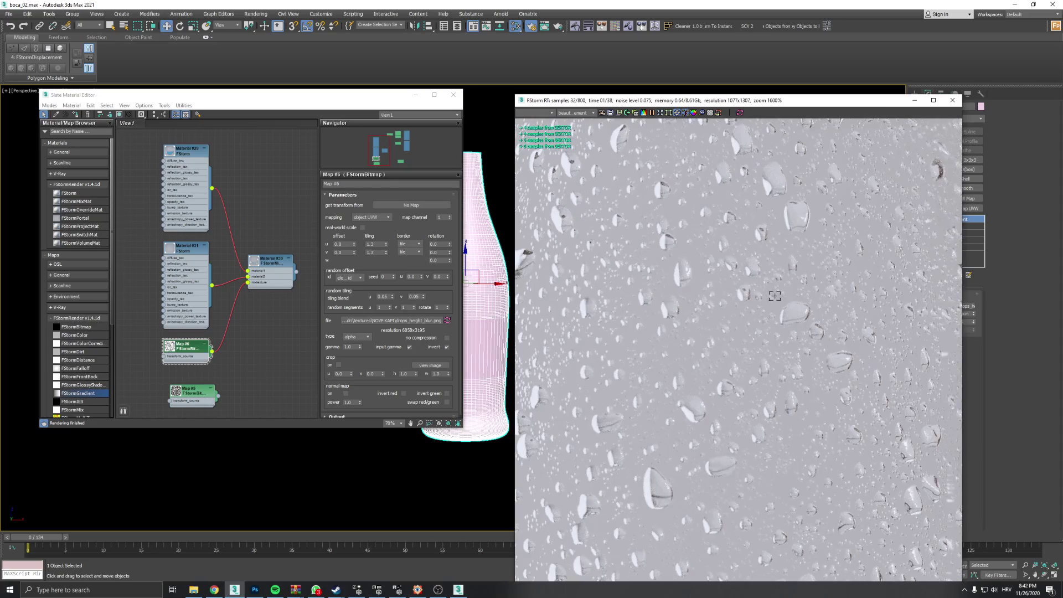
{"action": "scroll", "coordinate": [789, 296], "scroll_direction": "down", "scroll_amount": 2}
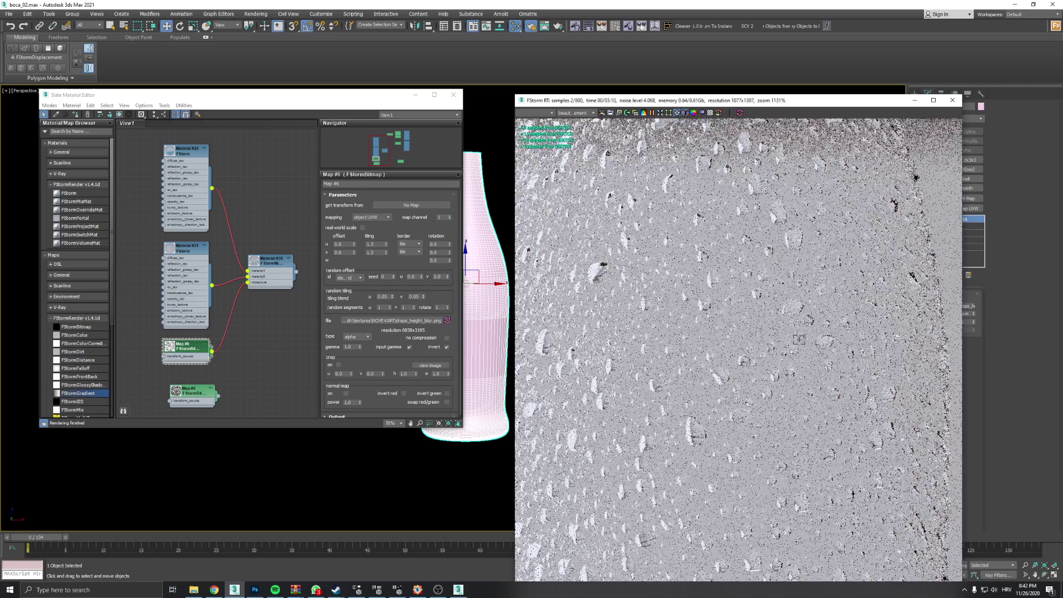
{"action": "middle_click_drag", "start_coordinate": [774, 334], "coordinate": [704, 309]}
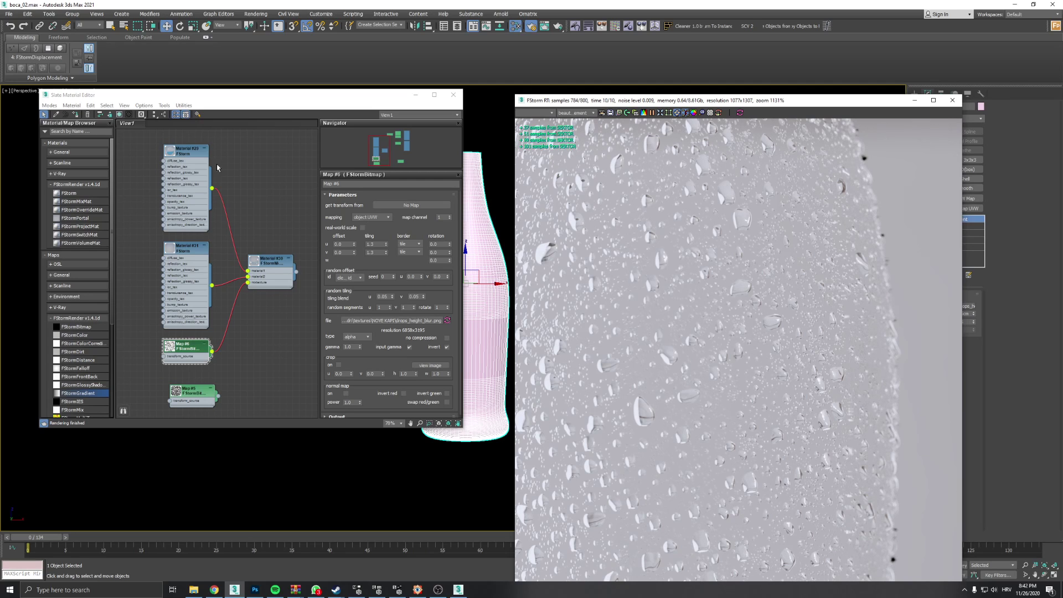
{"action": "double_click", "coordinate": [185, 157]}
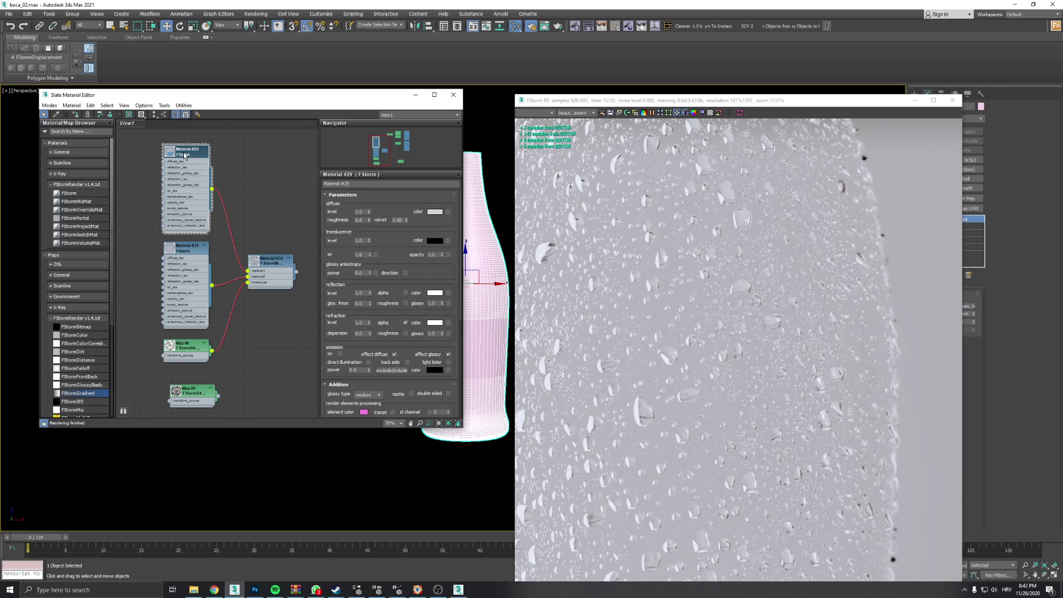
{"action": "left_click", "coordinate": [187, 253]}
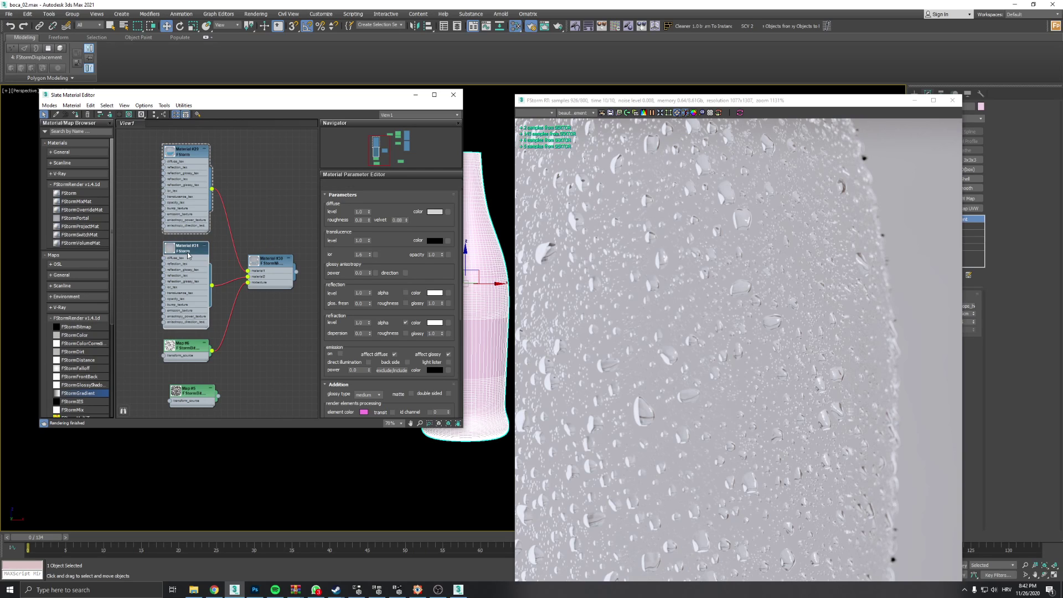
Bring the hidden bottle objects back, refresh the FStorm render and uncover the modifier parameters
{"action": "right_click", "coordinate": [509, 163]}
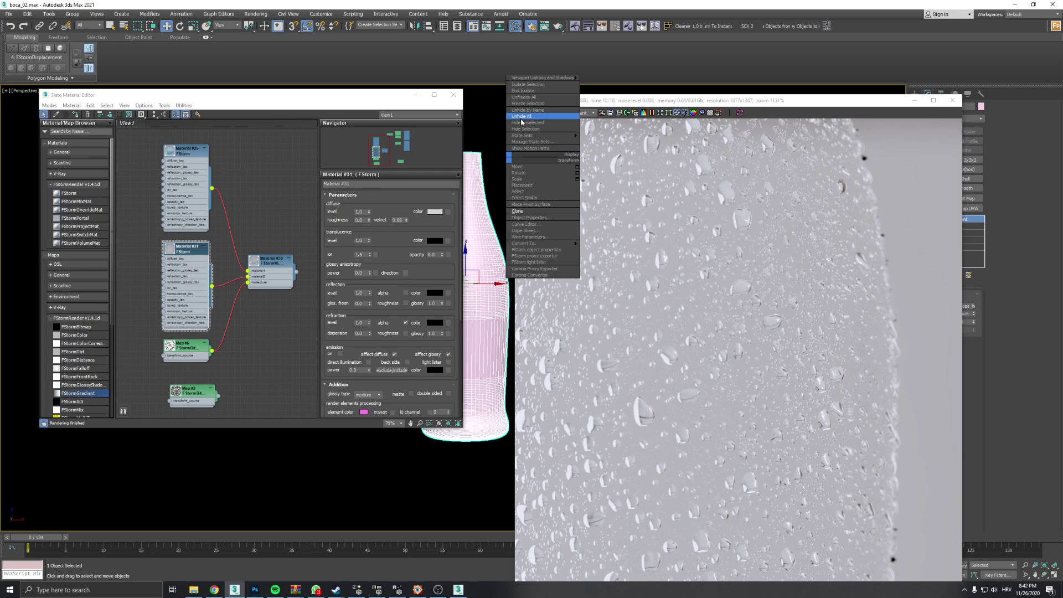
{"action": "left_click", "coordinate": [709, 192]}
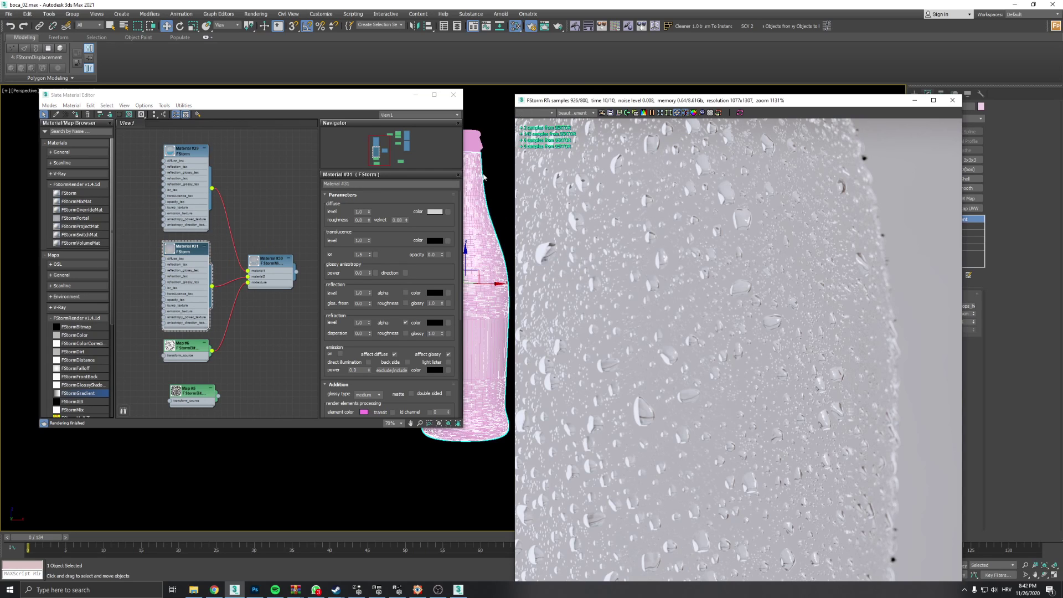
{"action": "left_click", "coordinate": [740, 113]}
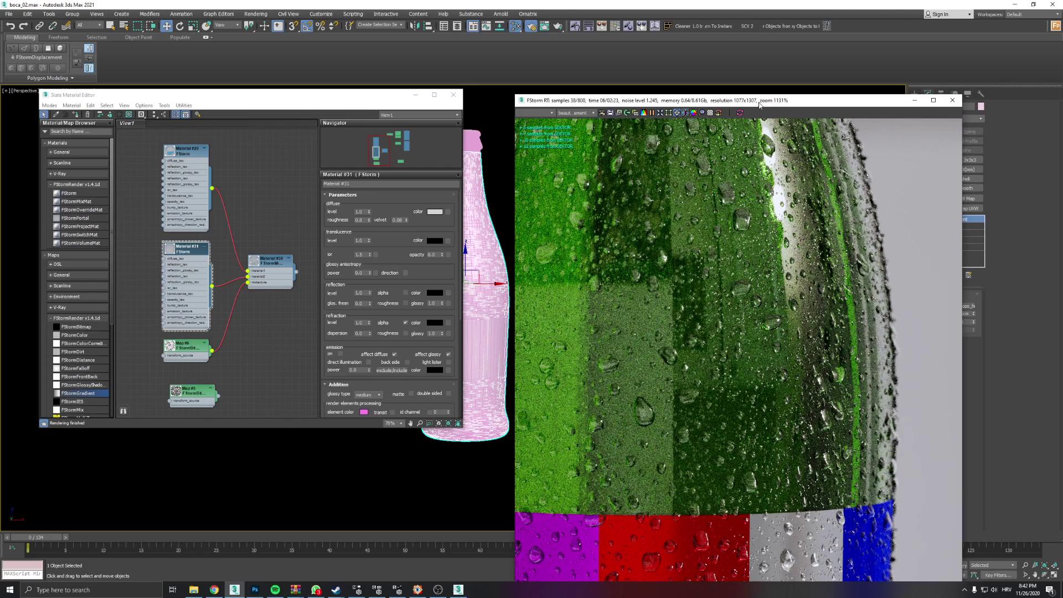
{"action": "left_click_drag", "start_coordinate": [761, 104], "coordinate": [721, 40]}
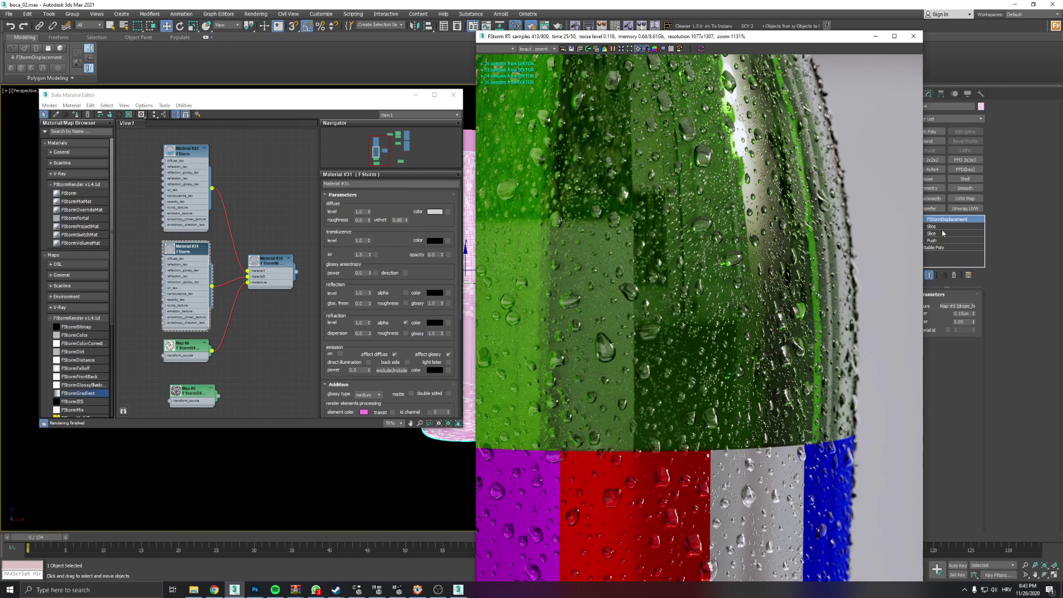
Try FStormDisplacement power values of 0.1 cm and 0.5 cm on the drop shell, refreshing the render to compare
{"action": "left_click", "coordinate": [963, 314]}
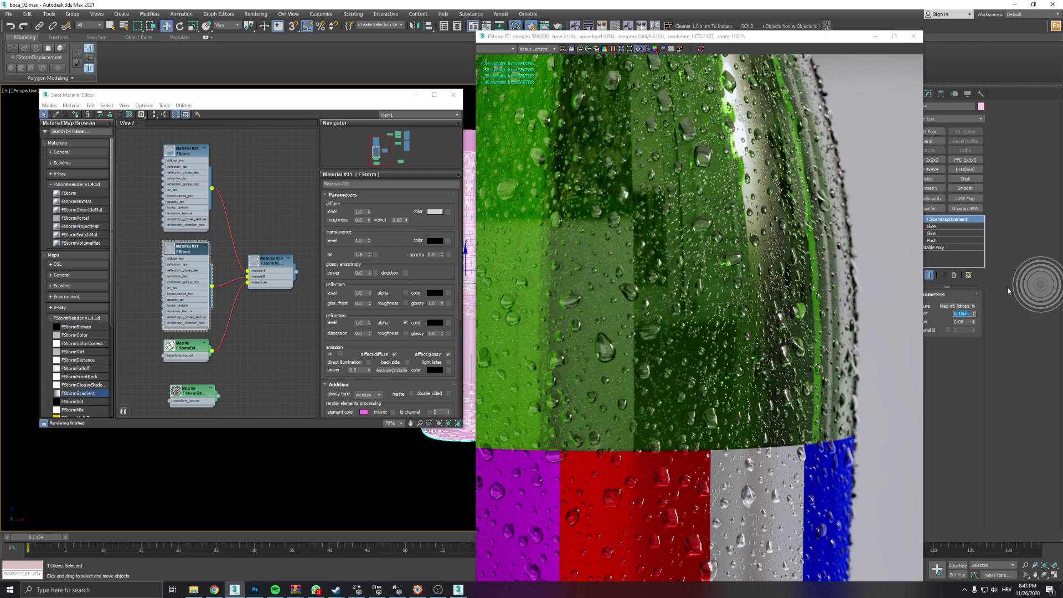
{"action": "left_click", "coordinate": [965, 313]}
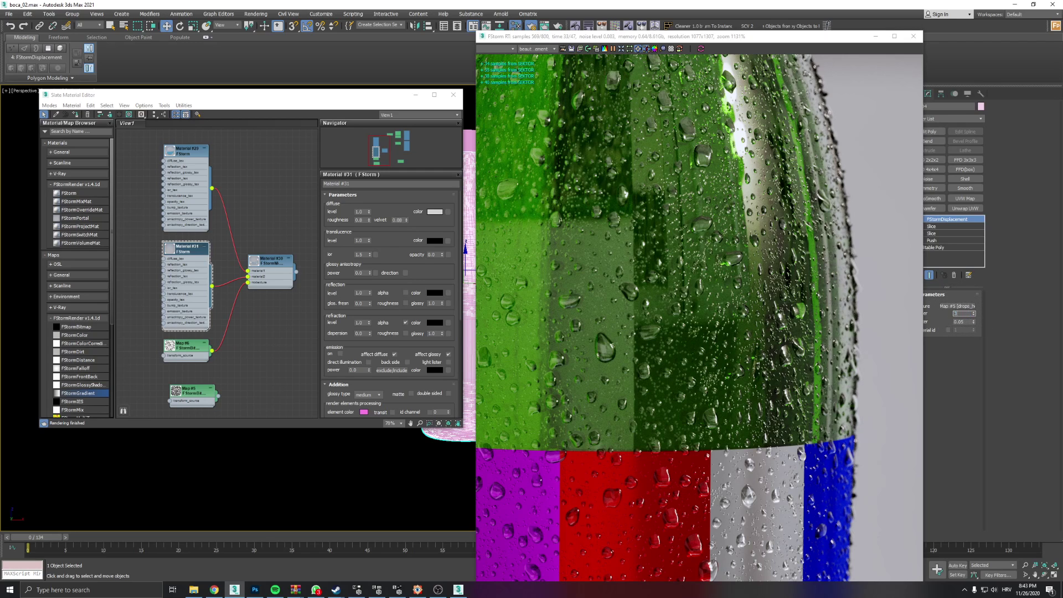
{"action": "type", "text": "4"}
{"action": "type", "text": "0.1"}
{"action": "key", "text": "Return"}
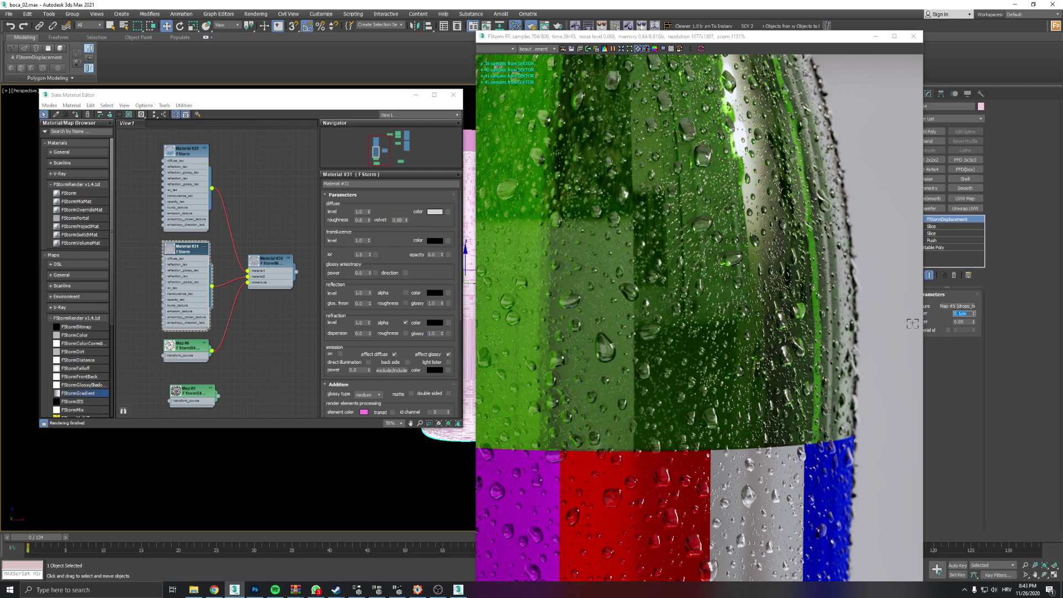
{"action": "left_click", "coordinate": [706, 53]}
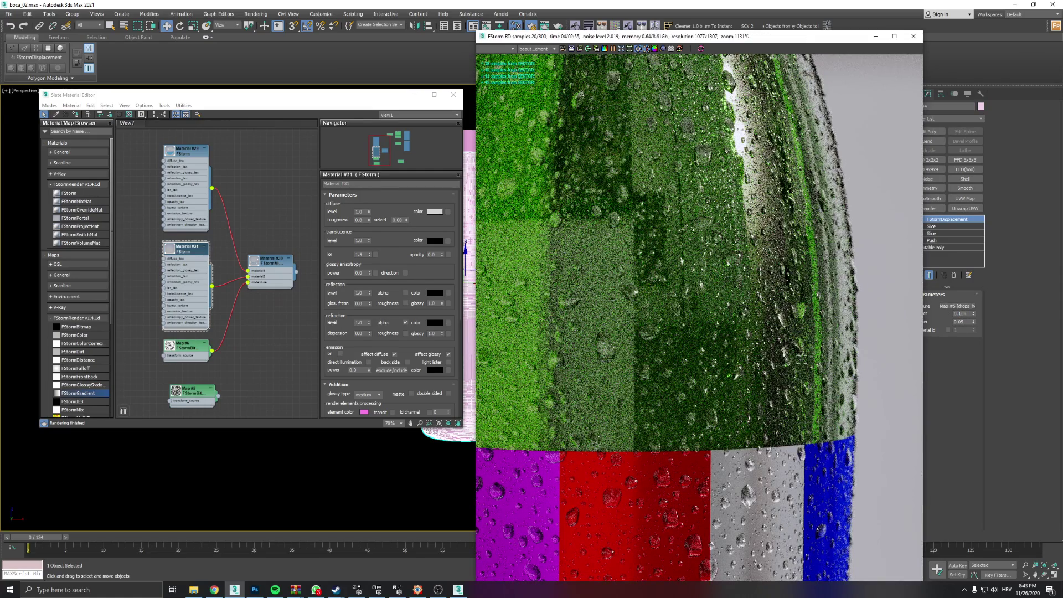
{"action": "type", "text": "0.5"}
{"action": "key", "text": "Return"}
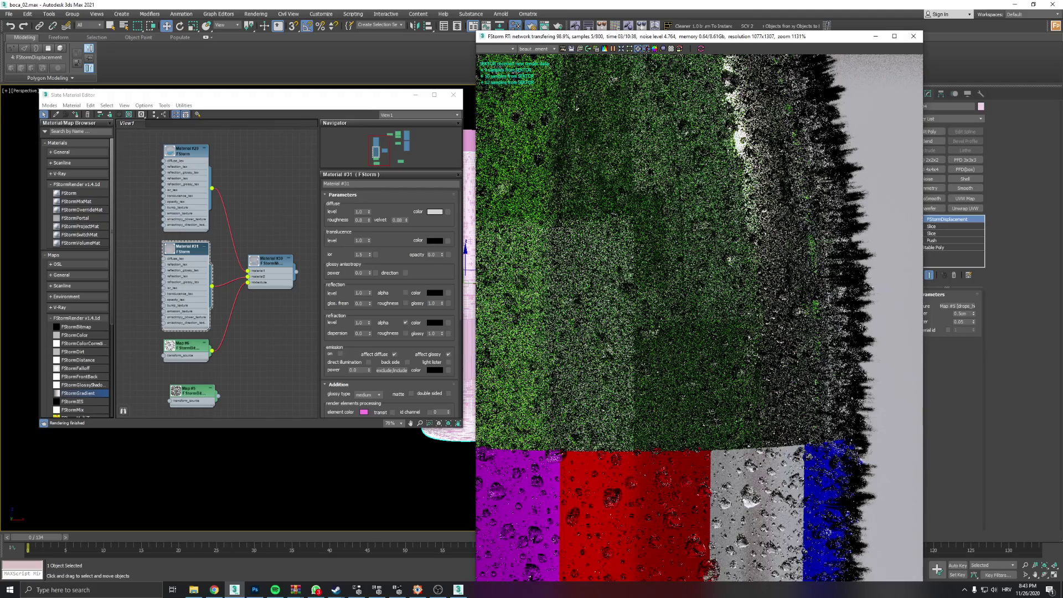
Set the FStormDisplacement power to 0.15 cm, refresh the render and move its window clear of the bottle view
{"action": "left_click", "coordinate": [963, 313]}
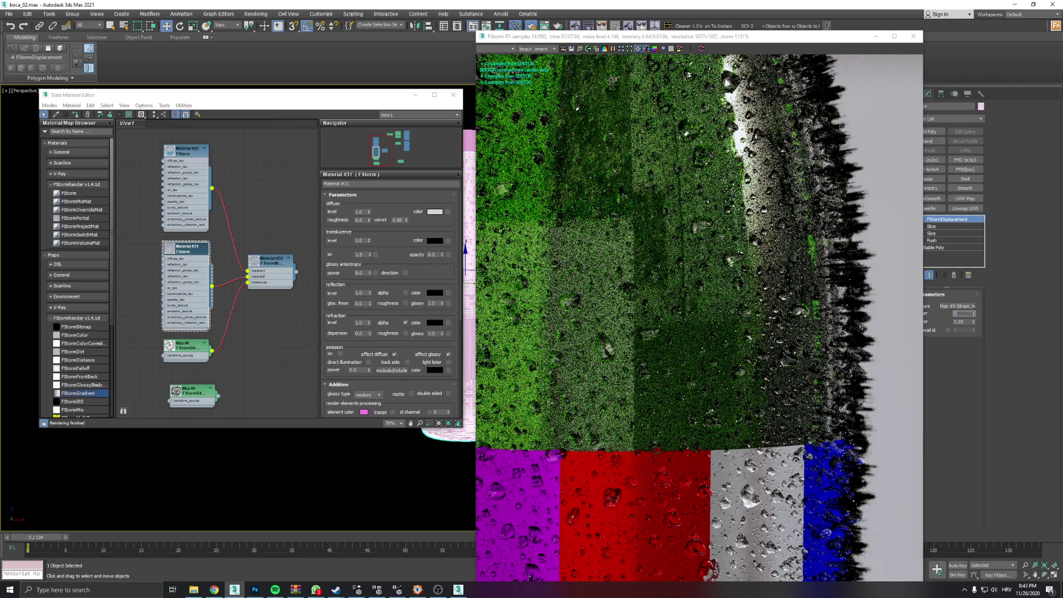
{"action": "type", "text": "0.15"}
{"action": "key", "text": "Return"}
{"action": "left_click", "coordinate": [691, 40]}
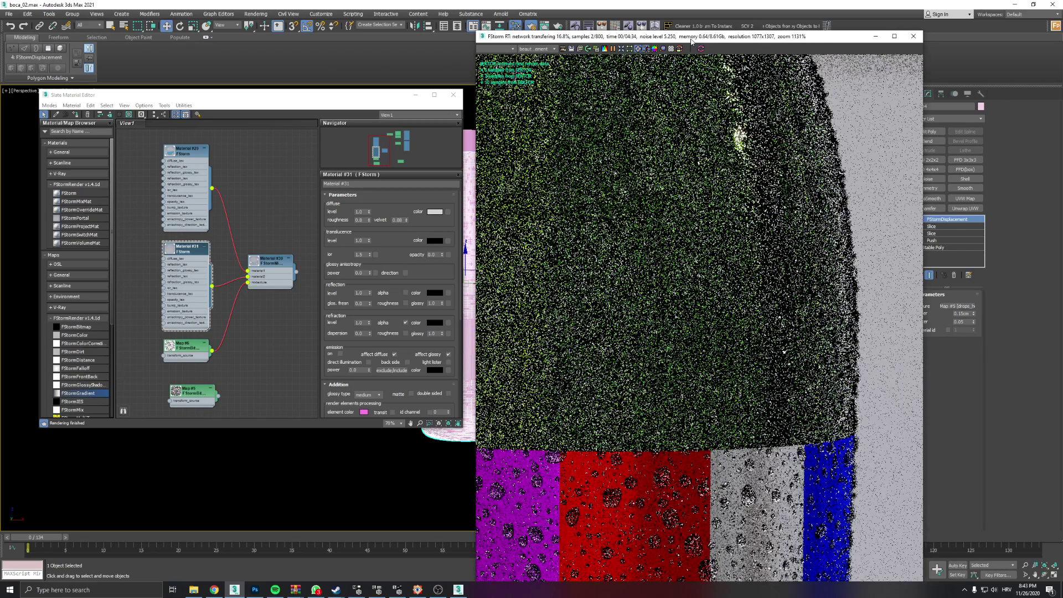
{"action": "left_click_drag", "start_coordinate": [691, 39], "coordinate": [807, 31]}
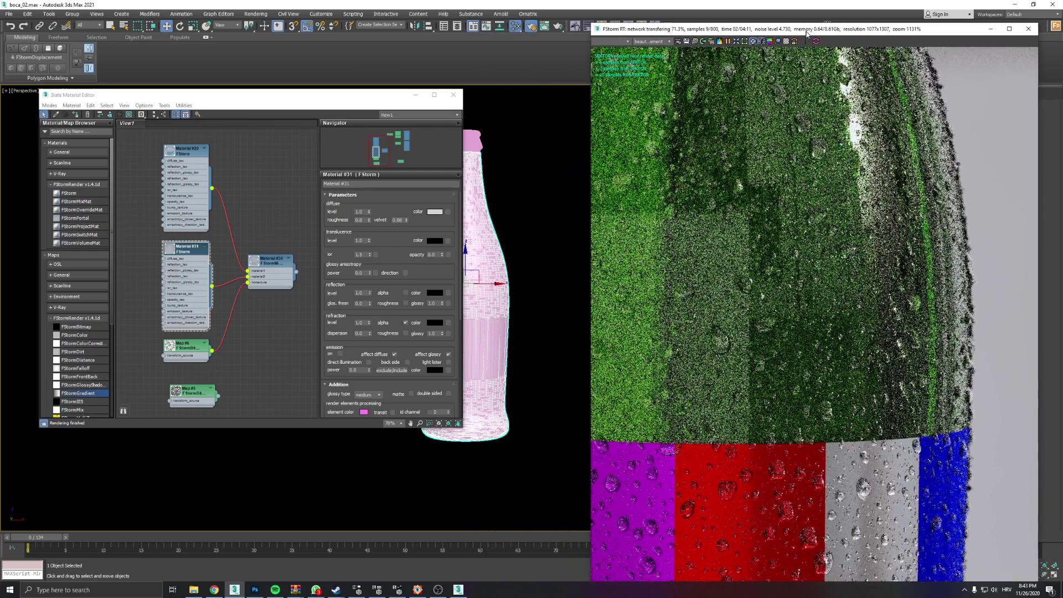
{"action": "scroll", "coordinate": [772, 247], "scroll_direction": "down", "scroll_amount": 5}
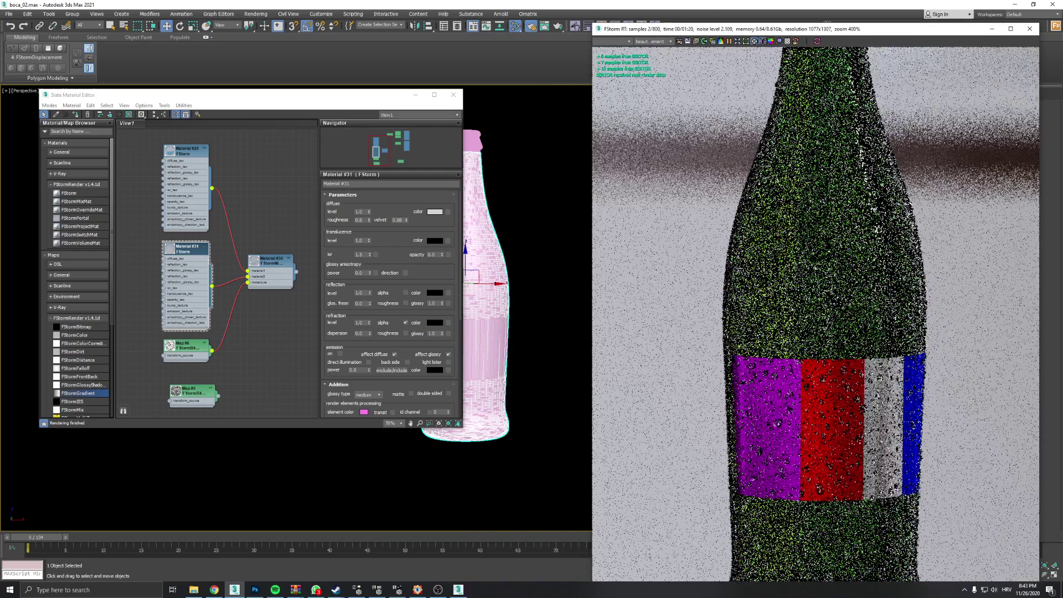
Examine the rendered drops up close at the label's upper edge and along the bottle neck, with the render window clear of the modifier parameters
{"action": "scroll", "coordinate": [765, 329], "scroll_direction": "up", "scroll_amount": 5}
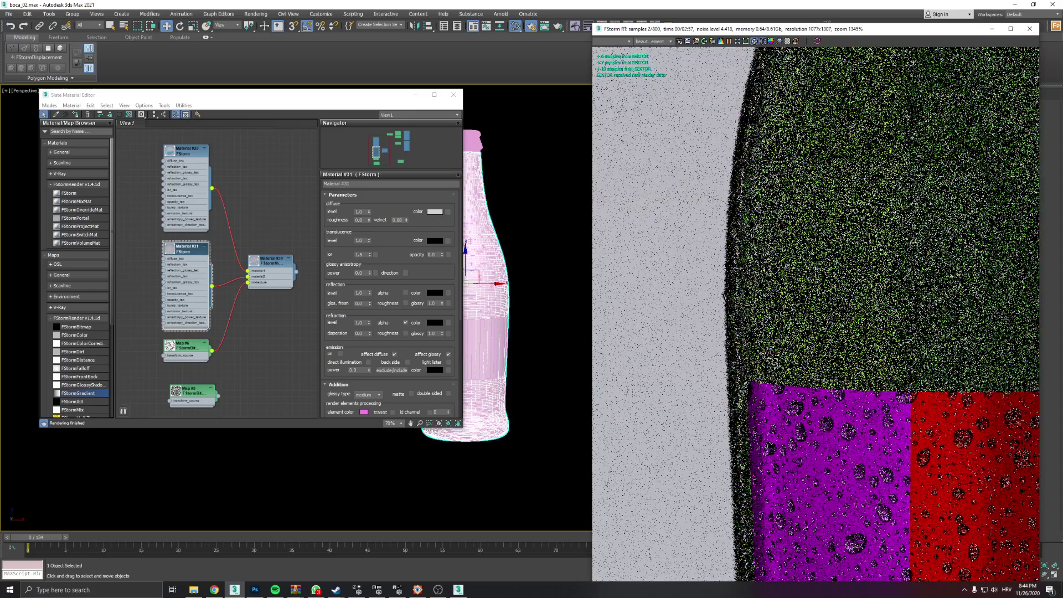
{"action": "scroll", "coordinate": [949, 390], "scroll_direction": "up", "scroll_amount": 3}
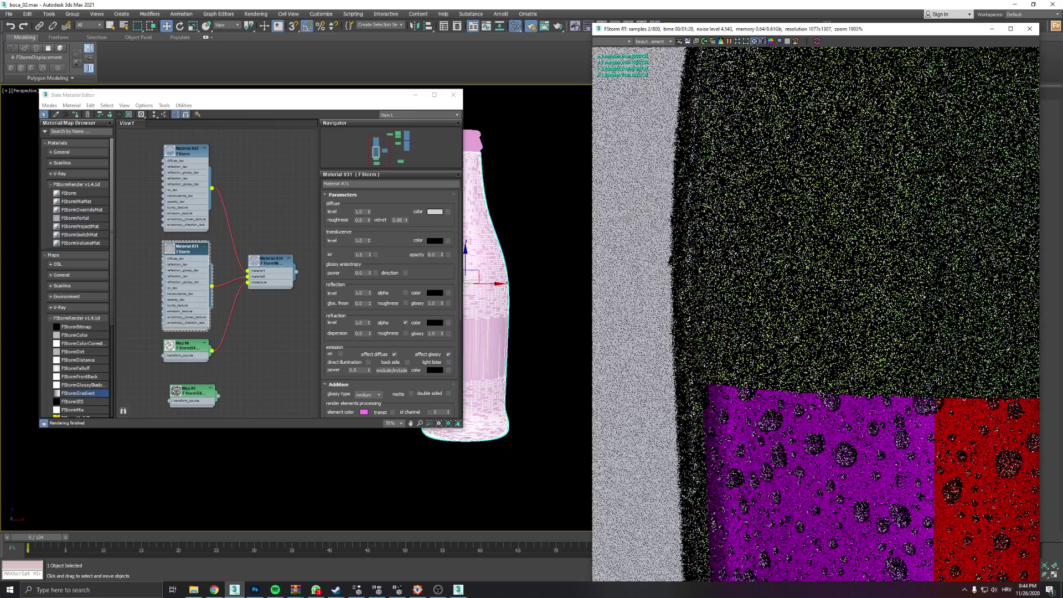
{"action": "middle_click_drag", "start_coordinate": [729, 276], "coordinate": [646, 285]}
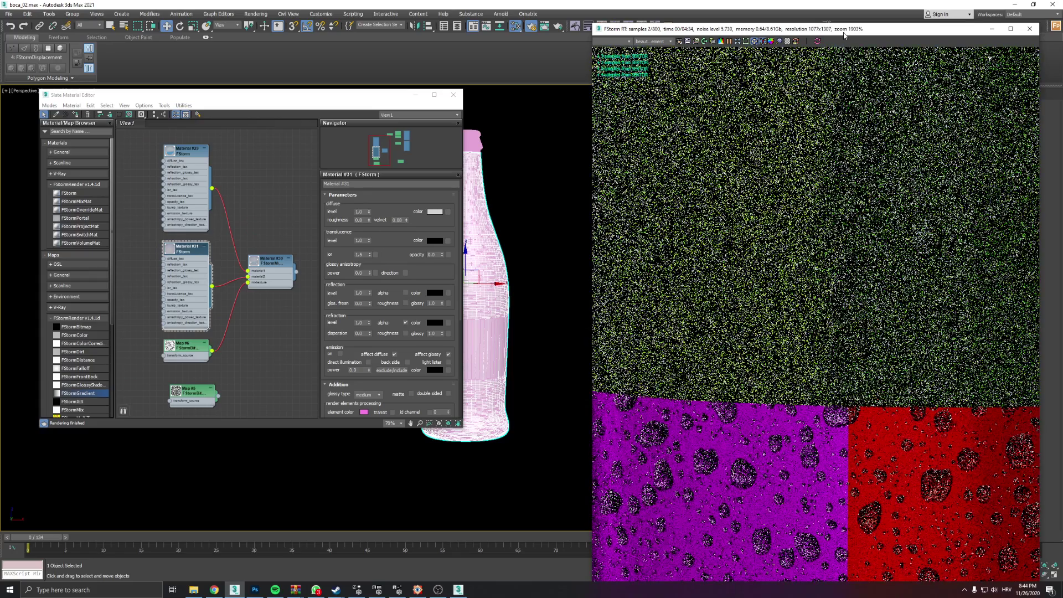
{"action": "left_click_drag", "start_coordinate": [846, 35], "coordinate": [690, 16]}
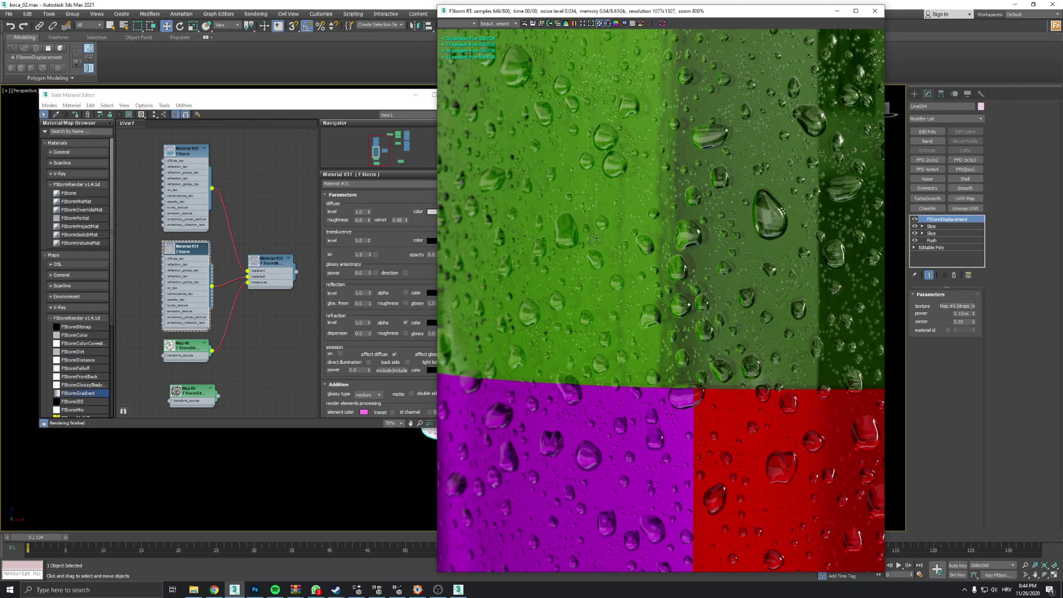
{"action": "scroll", "coordinate": [596, 238], "scroll_direction": "down", "scroll_amount": 2}
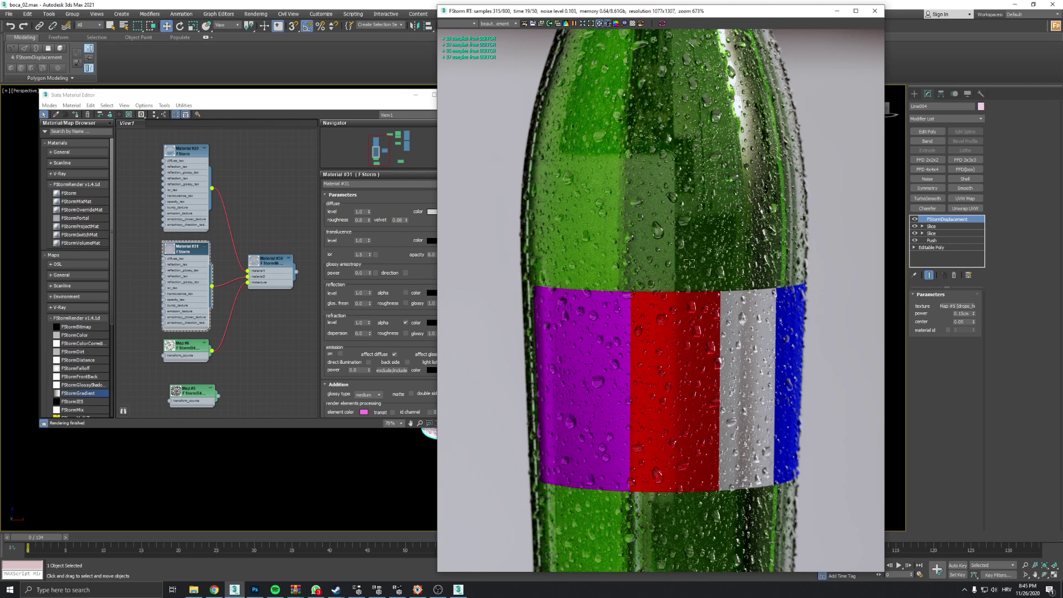
{"action": "middle_click_drag", "start_coordinate": [696, 142], "coordinate": [696, 380]}
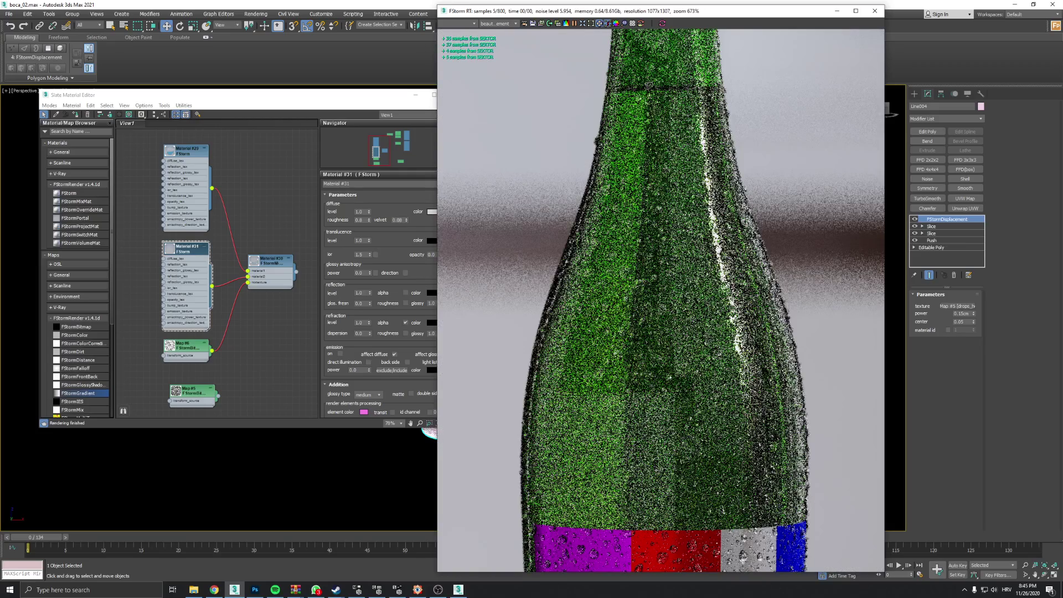
{"action": "middle_click_drag", "start_coordinate": [668, 169], "coordinate": [672, 257]}
{"action": "scroll", "coordinate": [695, 237], "scroll_direction": "up", "scroll_amount": 5}
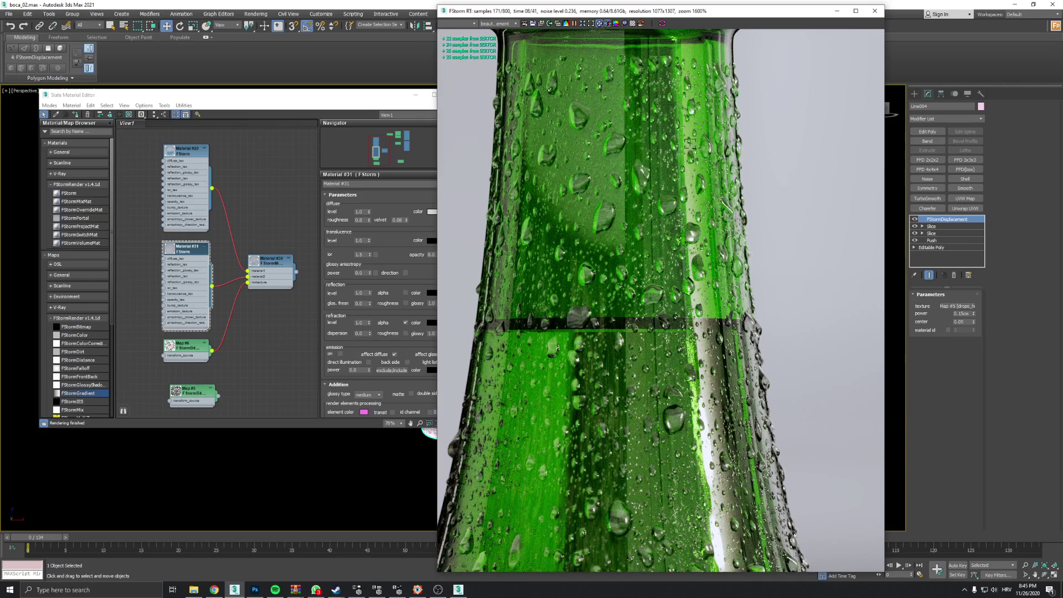
{"action": "scroll", "coordinate": [692, 145], "scroll_direction": "down", "scroll_amount": 3}
{"action": "scroll", "coordinate": [692, 145], "scroll_direction": "down", "scroll_amount": 3}
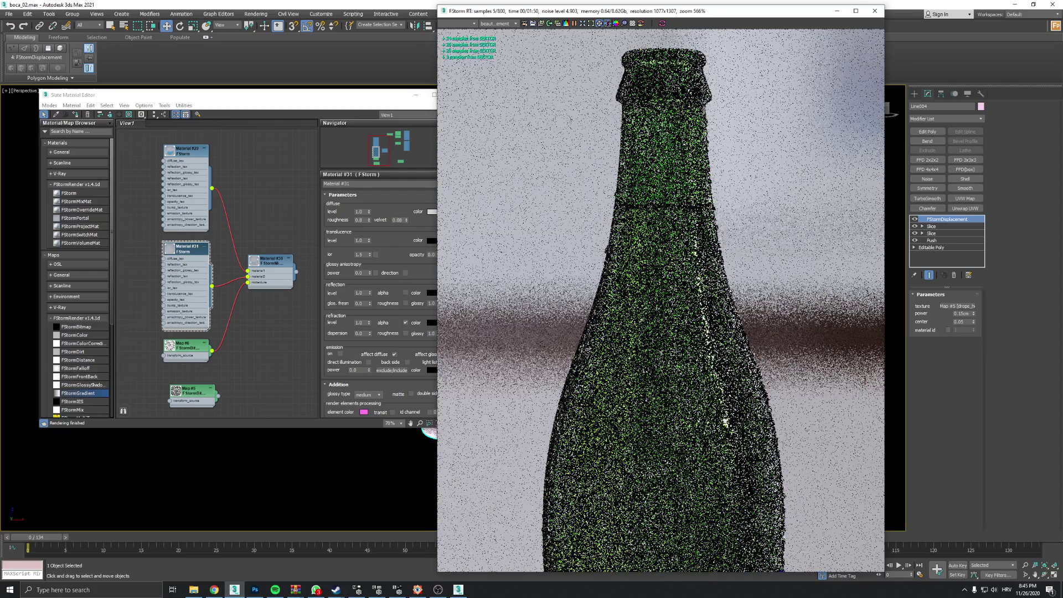
Inspect the rendered drops on the bottle's shoulder, along its side silhouette and down to the base
{"action": "middle_click_drag", "start_coordinate": [663, 273], "coordinate": [656, 125]}
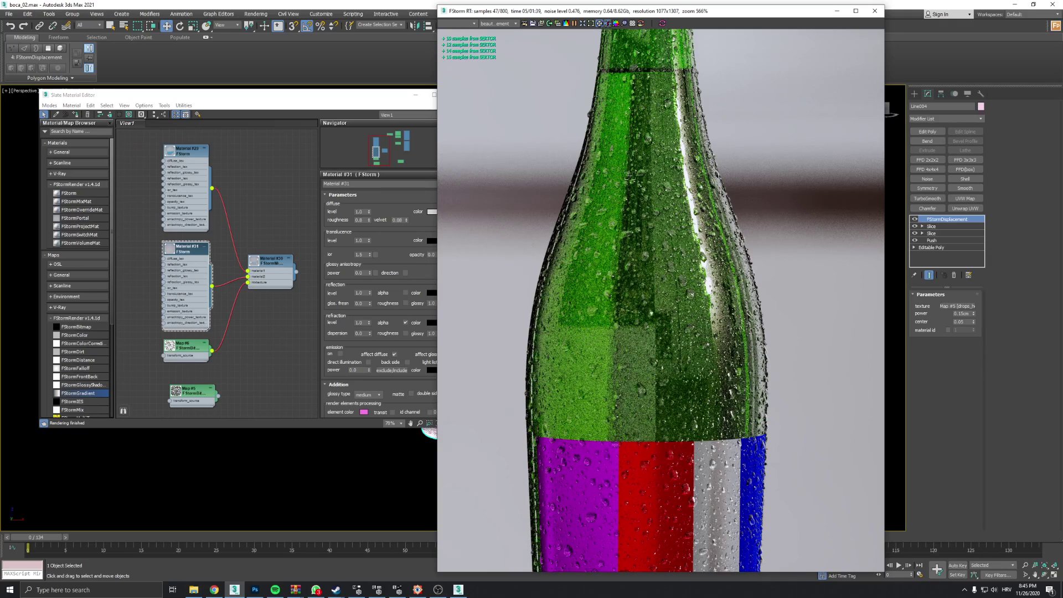
{"action": "scroll", "coordinate": [636, 194], "scroll_direction": "up", "scroll_amount": 2}
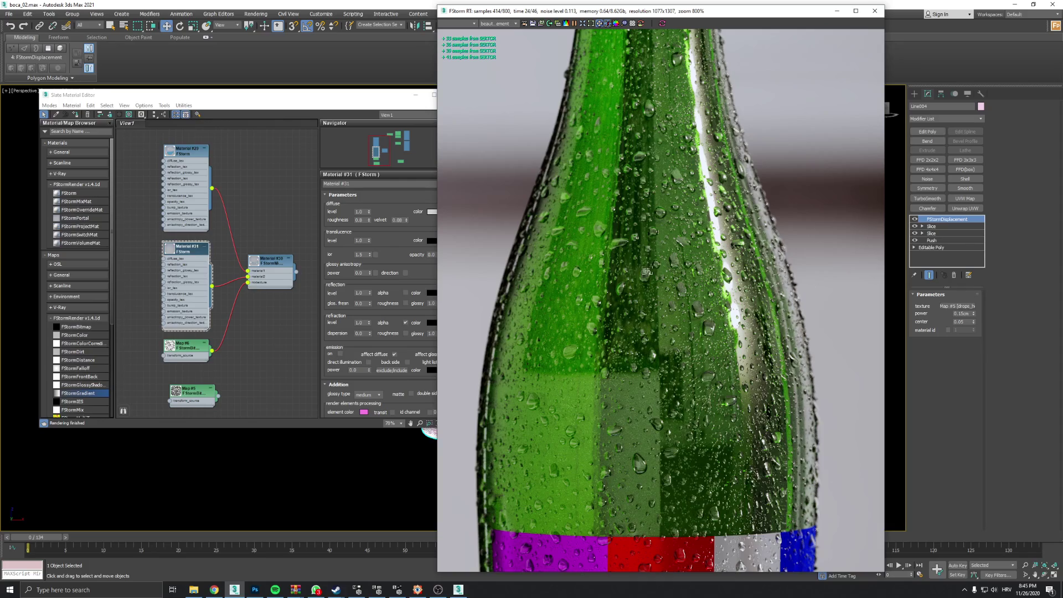
{"action": "scroll", "coordinate": [621, 355], "scroll_direction": "up", "scroll_amount": 2}
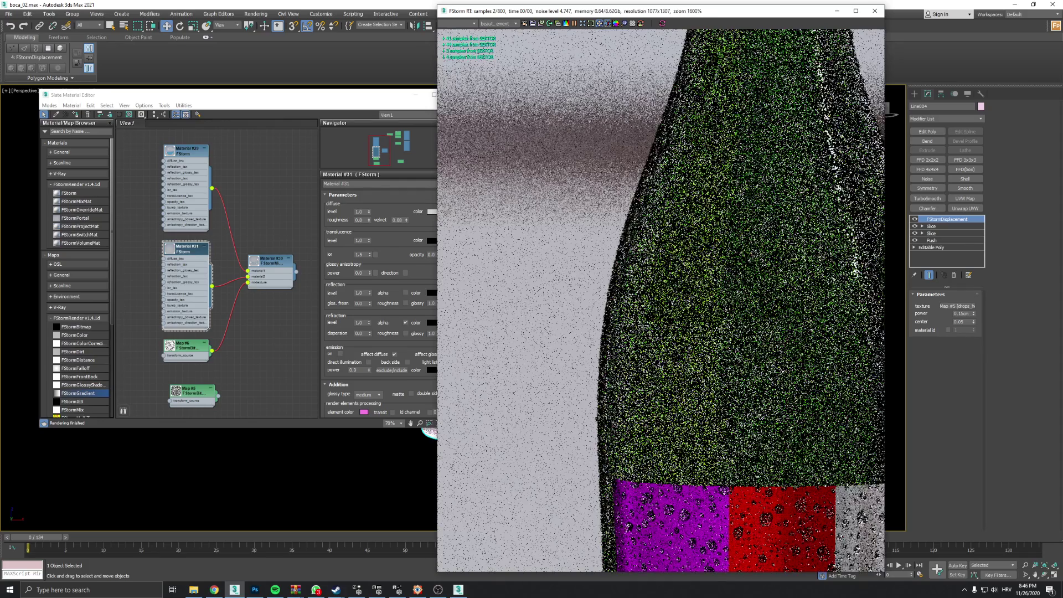
{"action": "scroll", "coordinate": [637, 355], "scroll_direction": "up", "scroll_amount": 3}
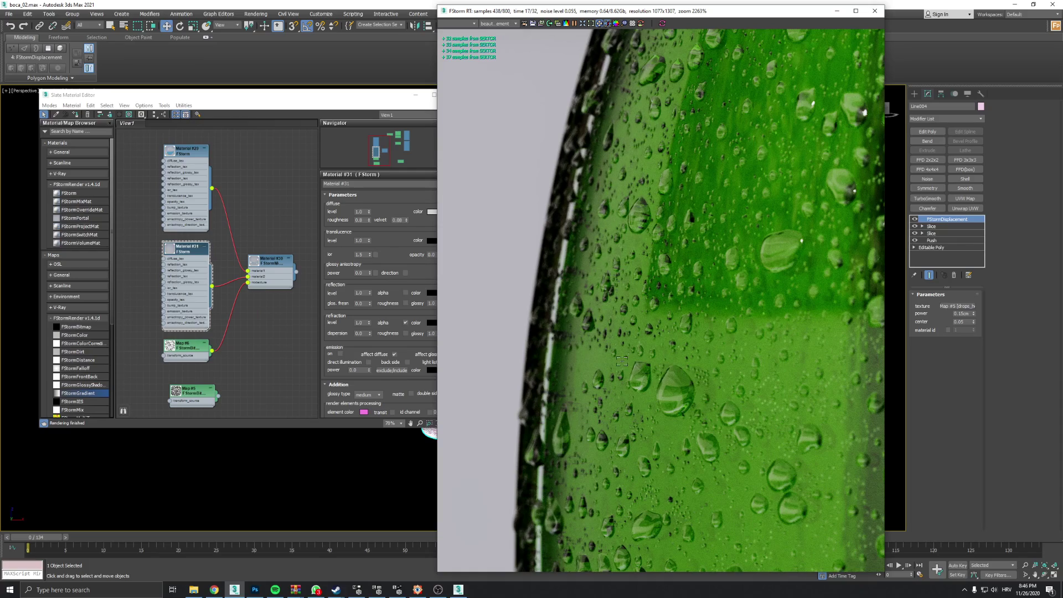
{"action": "scroll", "coordinate": [622, 361], "scroll_direction": "down", "scroll_amount": 2}
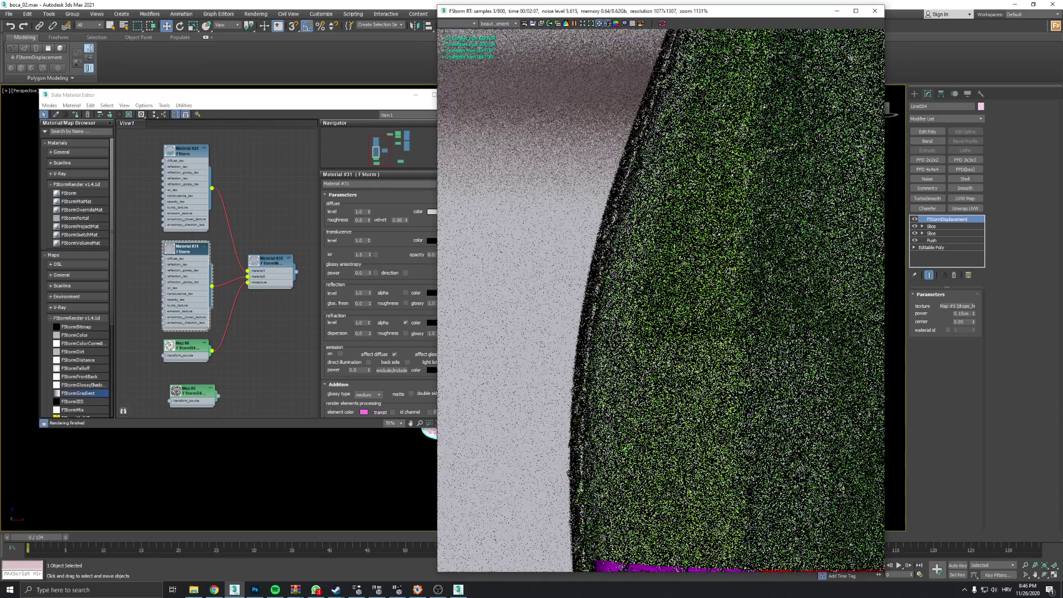
{"action": "scroll", "coordinate": [625, 336], "scroll_direction": "down", "scroll_amount": 2}
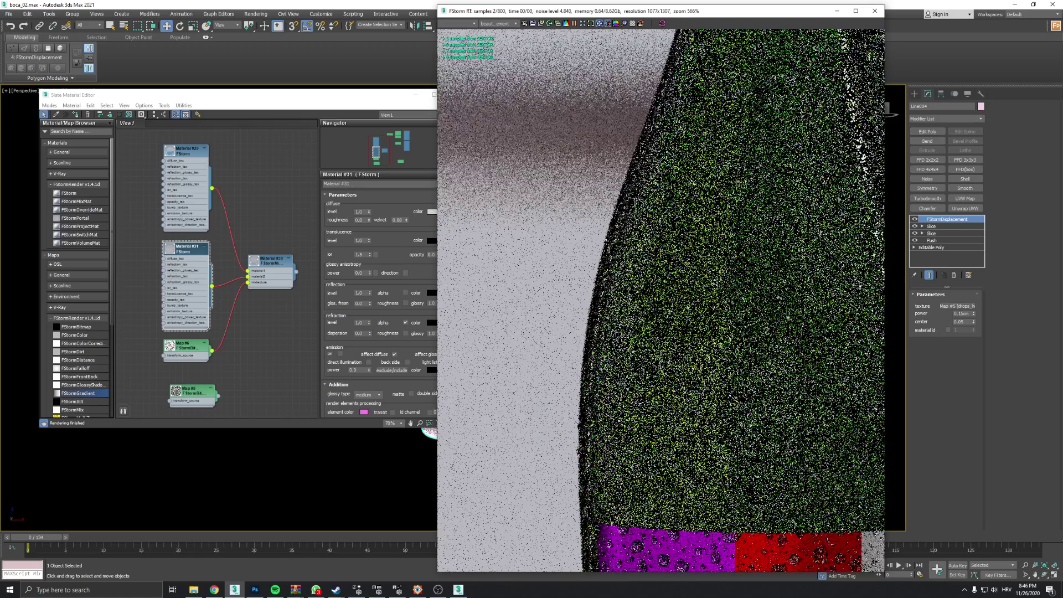
{"action": "middle_click_drag", "start_coordinate": [625, 336], "coordinate": [519, 226]}
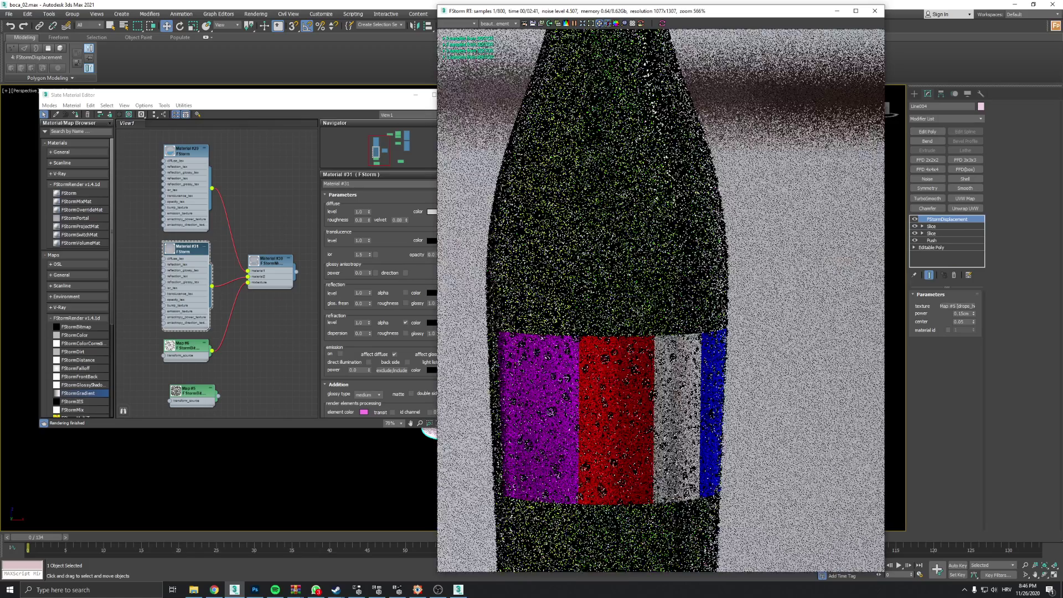
{"action": "middle_click_drag", "start_coordinate": [523, 346], "coordinate": [533, 227]}
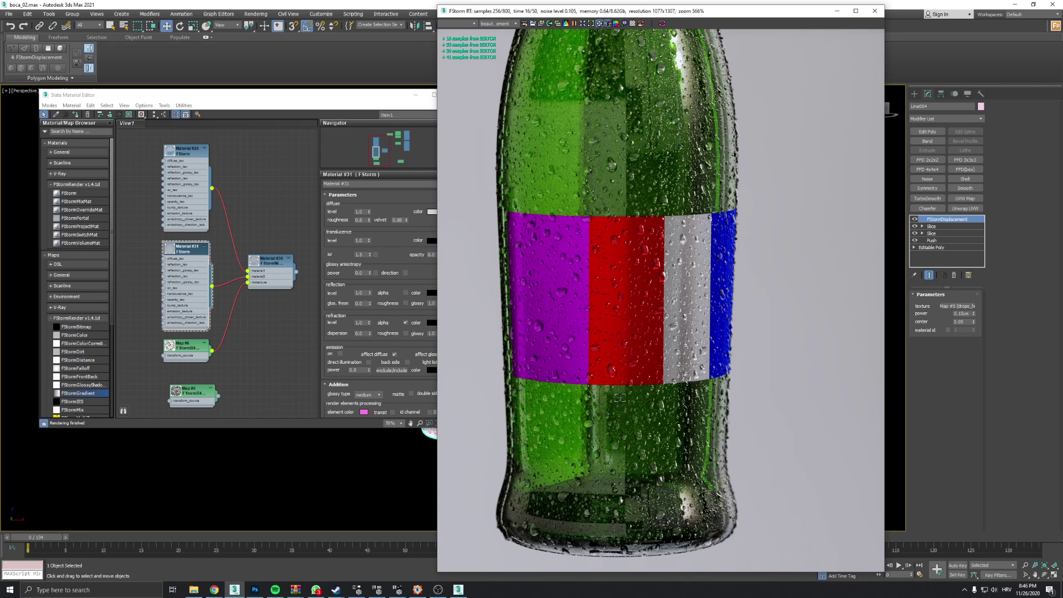
Set both the reflection and refraction glossiness of glass Material #25 to 0.8 and shift its node slightly
{"action": "left_click_drag", "start_coordinate": [277, 99], "coordinate": [224, 112]}
{"action": "scroll", "coordinate": [218, 152], "scroll_direction": "down", "scroll_amount": 3}
{"action": "middle_click_drag", "start_coordinate": [218, 152], "coordinate": [228, 203]}
{"action": "scroll", "coordinate": [228, 203], "scroll_direction": "up", "scroll_amount": 4}
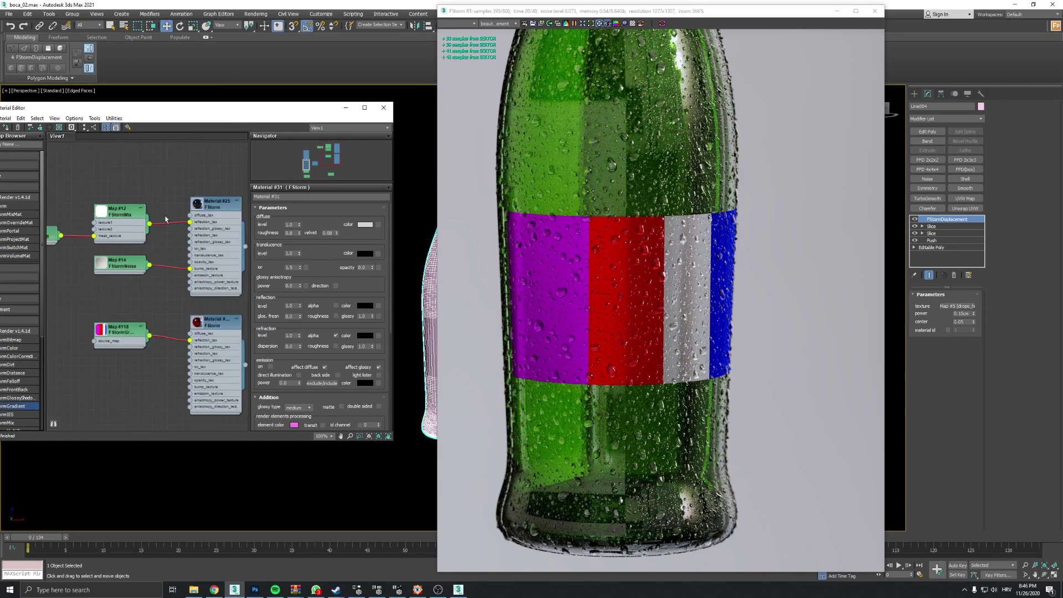
{"action": "double_click", "coordinate": [228, 203]}
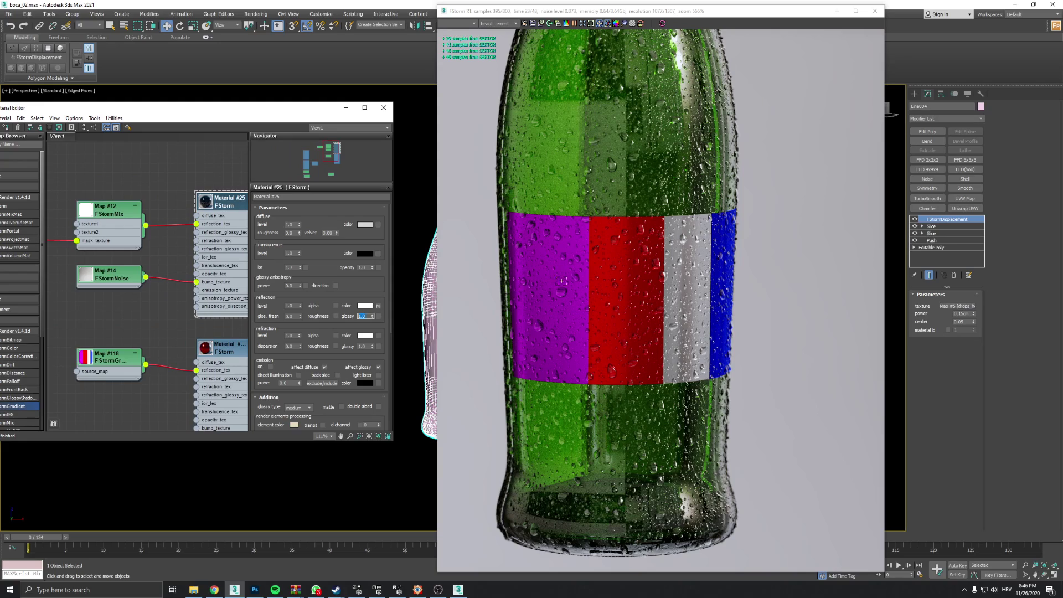
{"action": "type", "text": ".8"}
{"action": "double_click", "coordinate": [362, 346]}
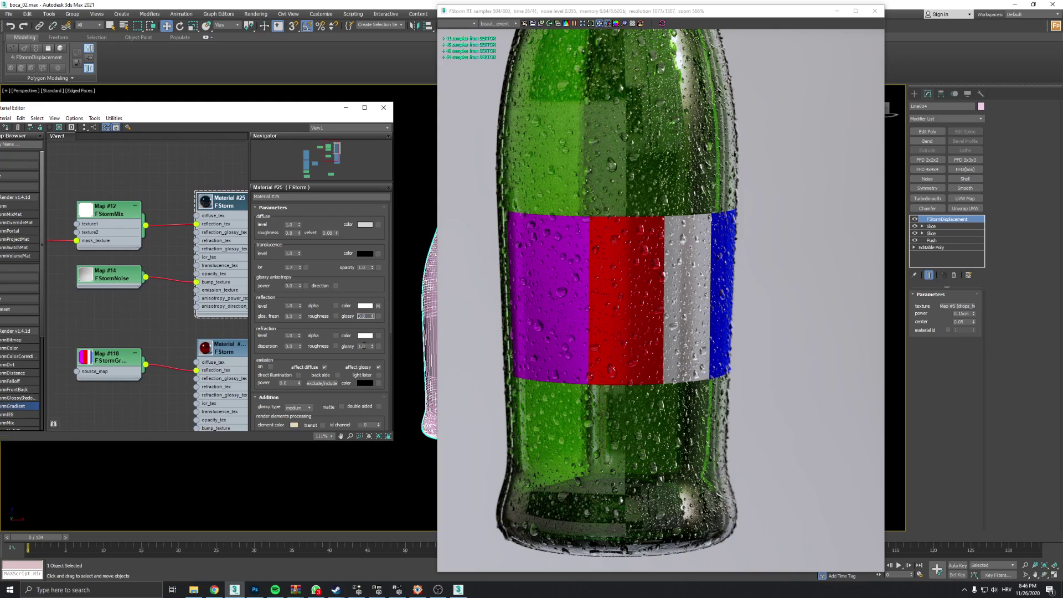
{"action": "type", "text": ".8"}
{"action": "key", "text": "Return"}
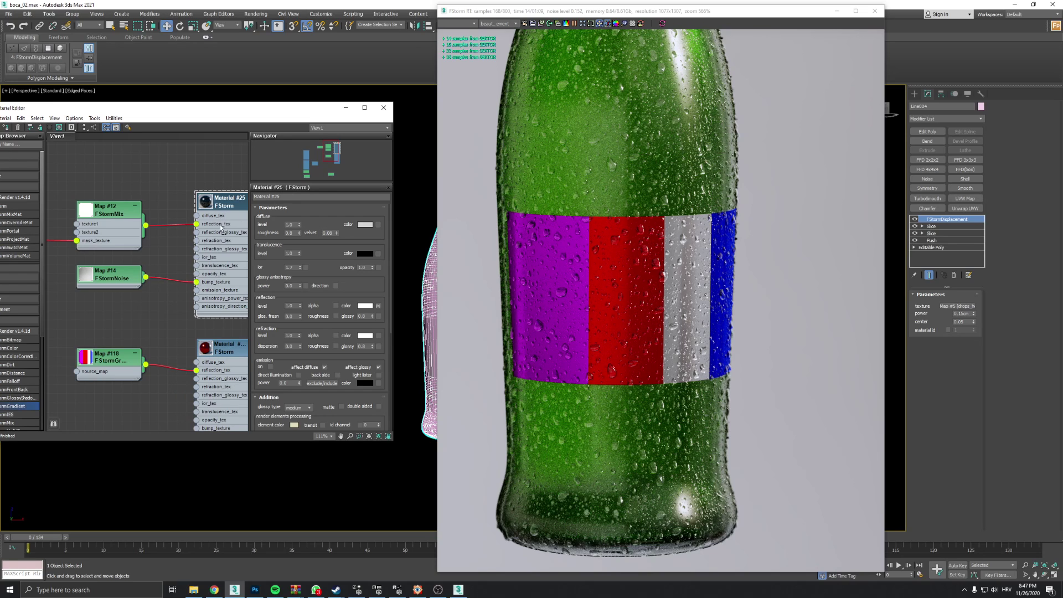
{"action": "middle_click_drag", "start_coordinate": [221, 227], "coordinate": [178, 239]}
{"action": "mouse_move", "coordinate": [196, 204]}
{"action": "left_mouse_down"}
{"action": "mouse_move", "coordinate": [169, 206]}
{"action": "mouse_move", "coordinate": [191, 201]}
{"action": "mouse_move", "coordinate": [204, 173]}
{"action": "mouse_move", "coordinate": [197, 188]}
{"action": "left_mouse_up"}
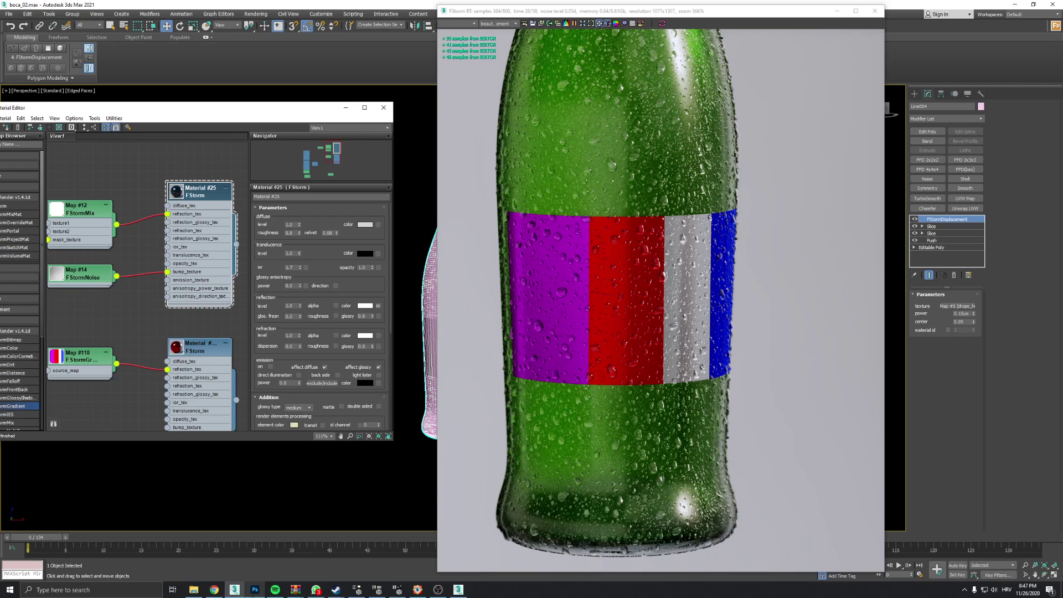
Switch to Photoshop to view the drops_height.png drop map, and return to 3ds Max
{"action": "left_click", "coordinate": [255, 590]}
{"action": "left_click", "coordinate": [427, 30]}
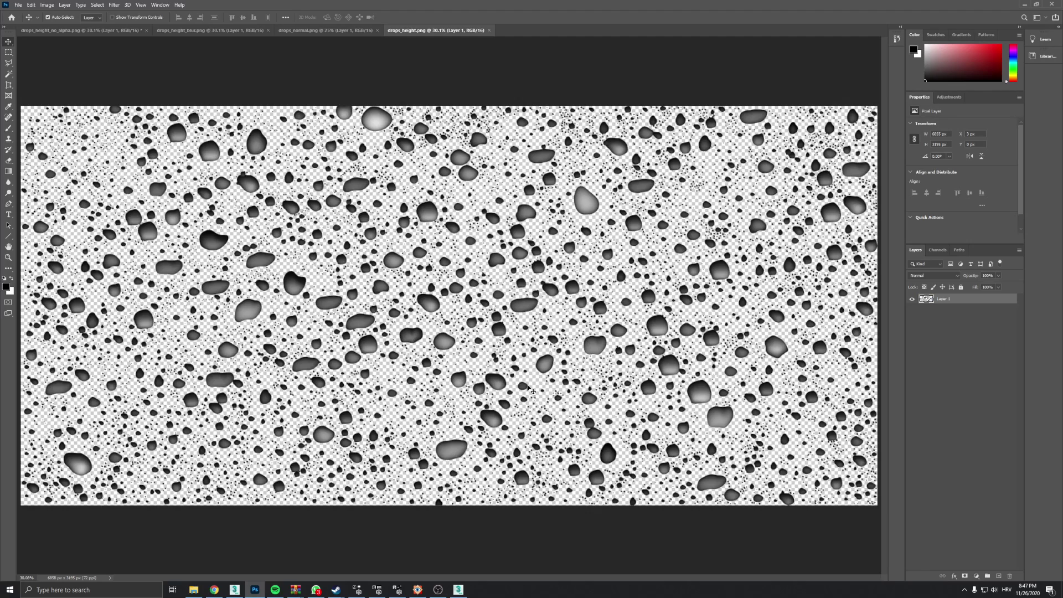
{"action": "left_click", "coordinate": [1024, 8]}
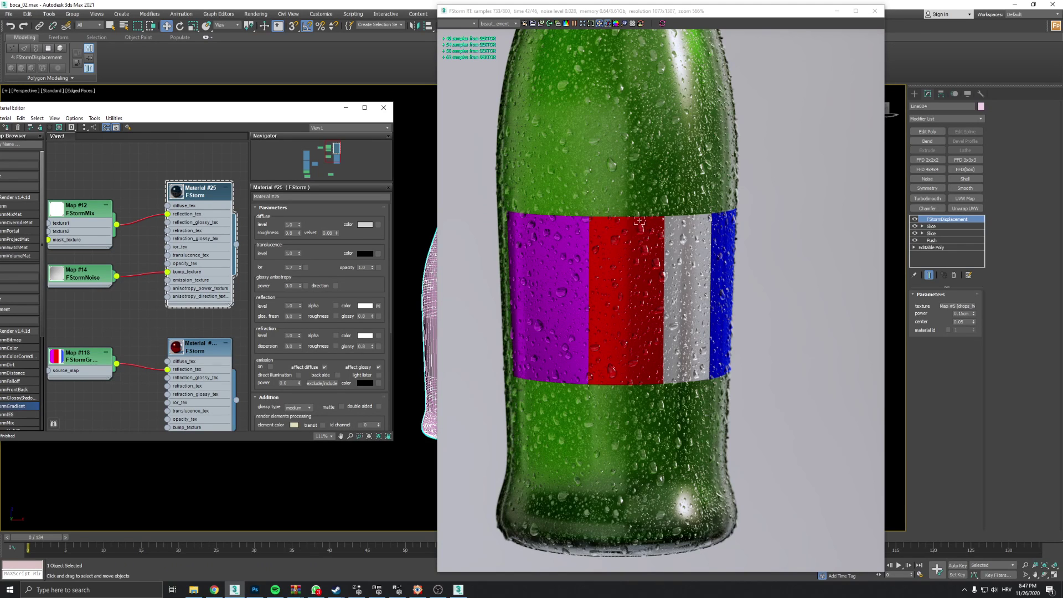
Examine the drops against the frosted glass in the render, around the label and up on the bottle neck
{"action": "scroll", "coordinate": [720, 183], "scroll_direction": "up", "scroll_amount": 5}
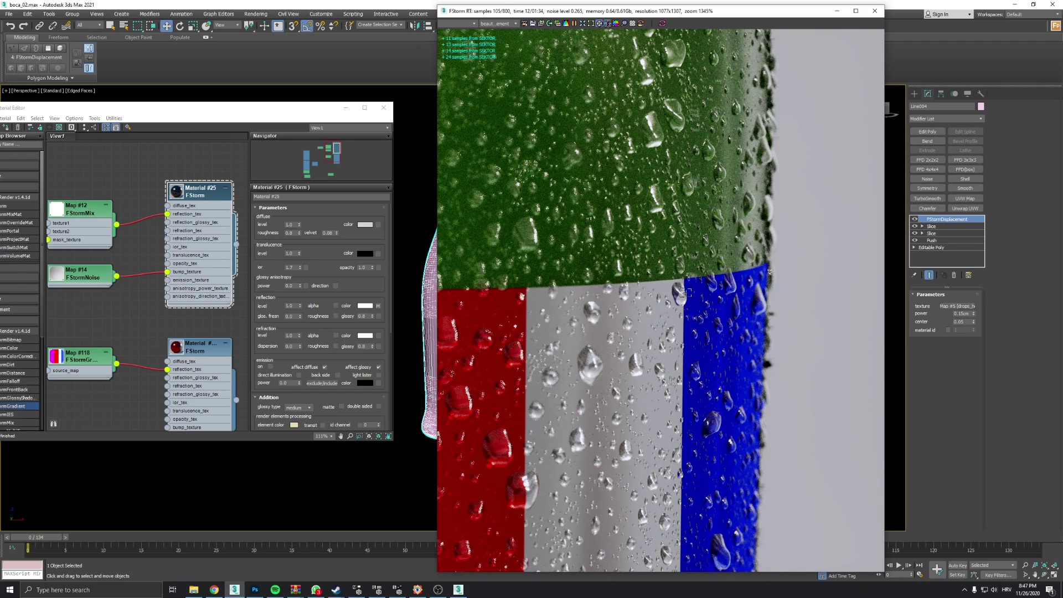
{"action": "scroll", "coordinate": [653, 290], "scroll_direction": "down", "scroll_amount": 3}
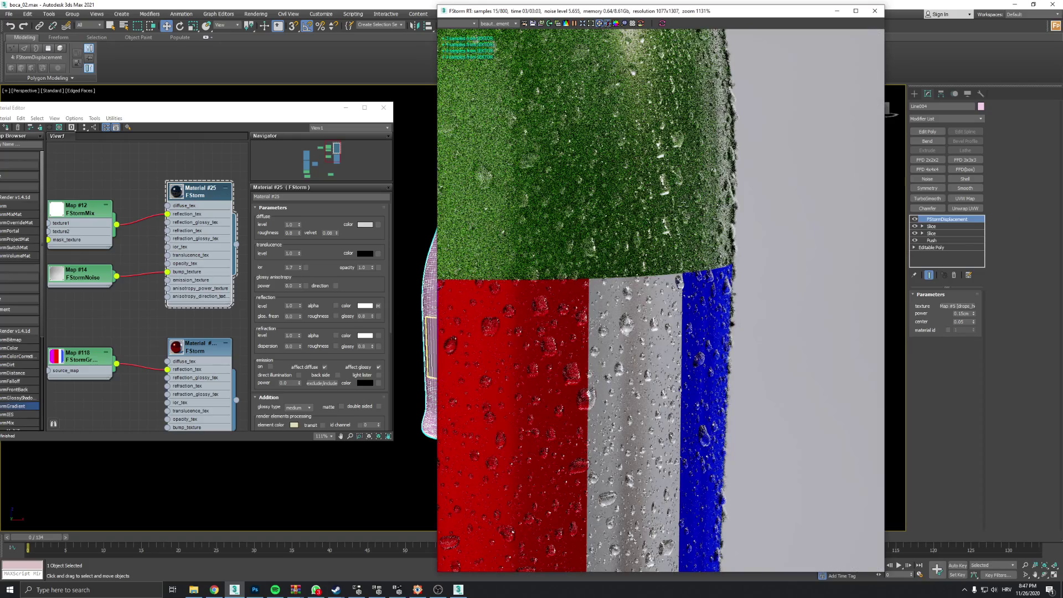
{"action": "scroll", "coordinate": [736, 282], "scroll_direction": "down", "scroll_amount": 3}
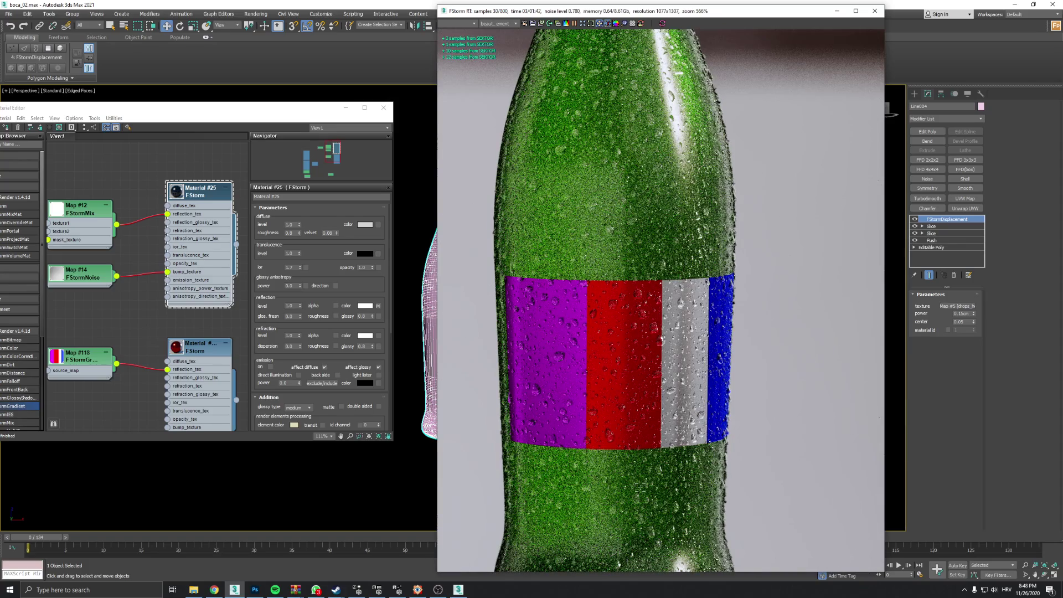
{"action": "middle_click_drag", "start_coordinate": [536, 178], "coordinate": [536, 355]}
{"action": "middle_click_drag", "start_coordinate": [578, 151], "coordinate": [579, 256]}
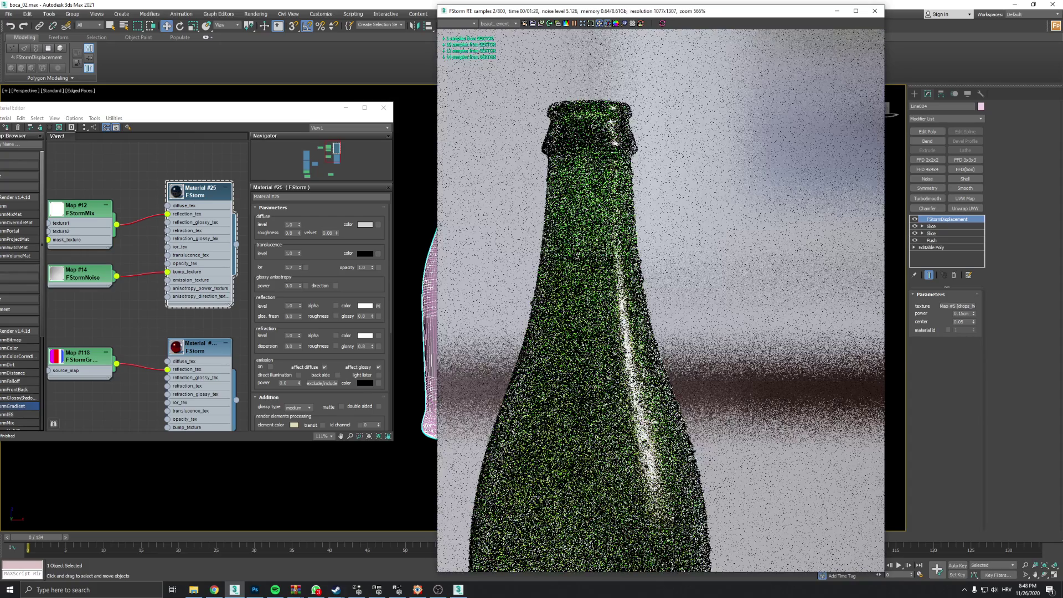
{"action": "scroll", "coordinate": [580, 257], "scroll_direction": "up", "scroll_amount": 2}
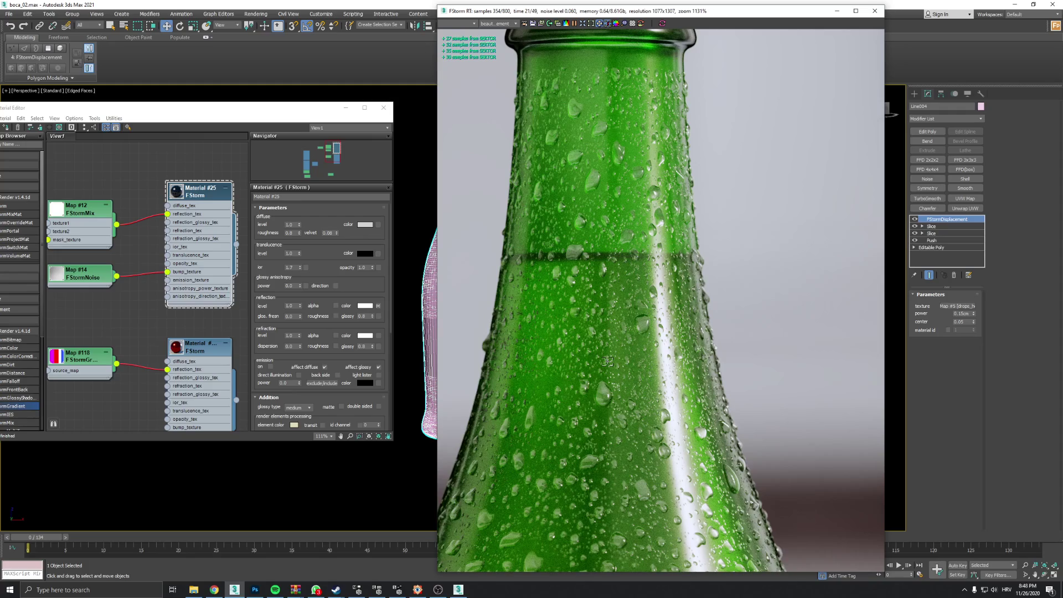
{"action": "scroll", "coordinate": [607, 282], "scroll_direction": "down", "scroll_amount": 3}
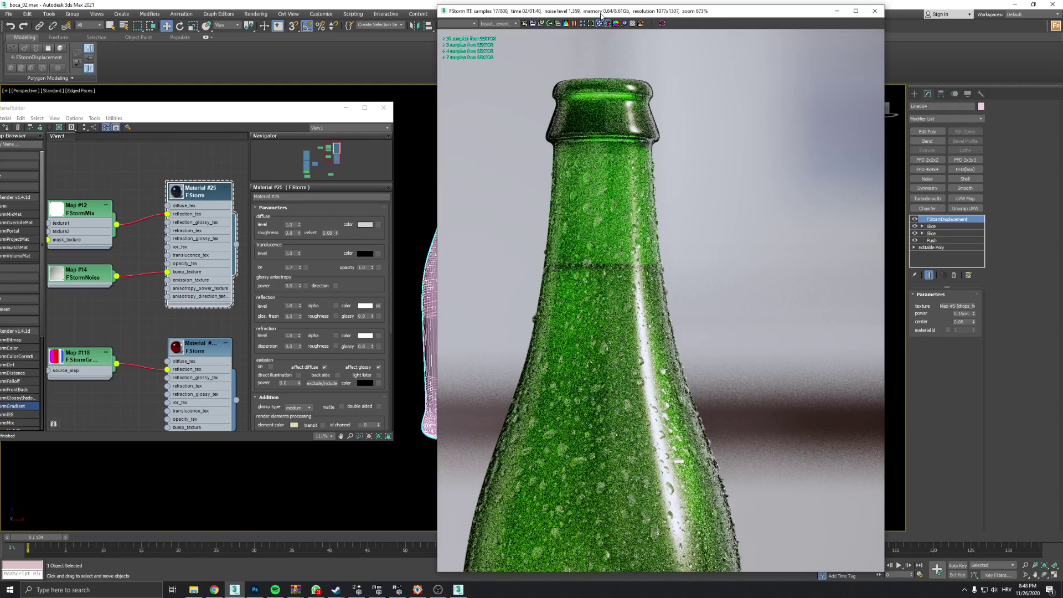
{"action": "scroll", "coordinate": [603, 132], "scroll_direction": "up", "scroll_amount": 5}
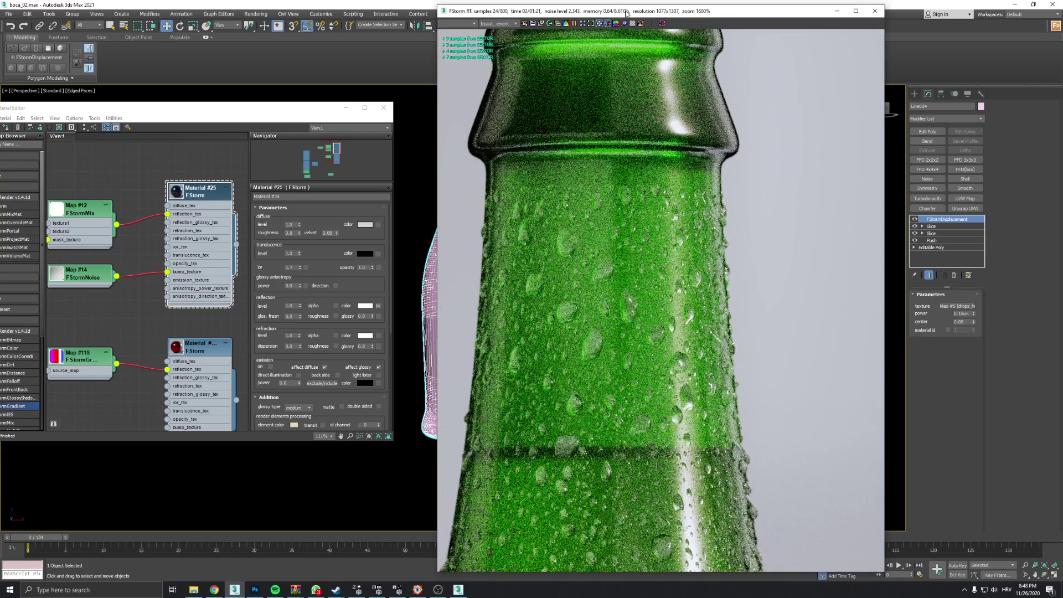
Reposition the render window beside the material editor and view the bottle from neck to label at 400% zoom
{"action": "left_click_drag", "start_coordinate": [626, 14], "coordinate": [180, 24]}
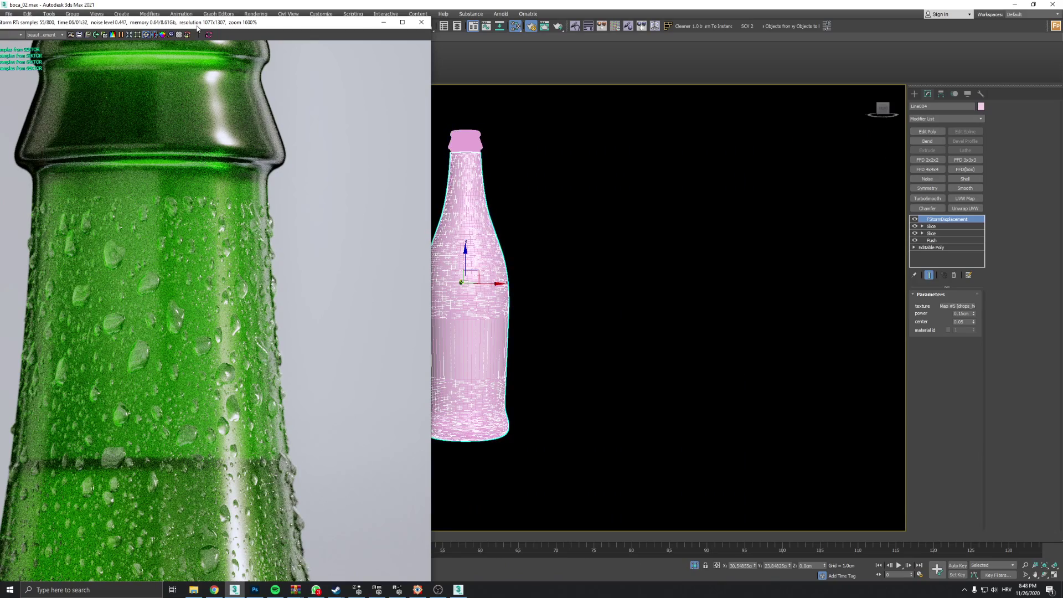
{"action": "left_click_drag", "start_coordinate": [198, 23], "coordinate": [694, 21]}
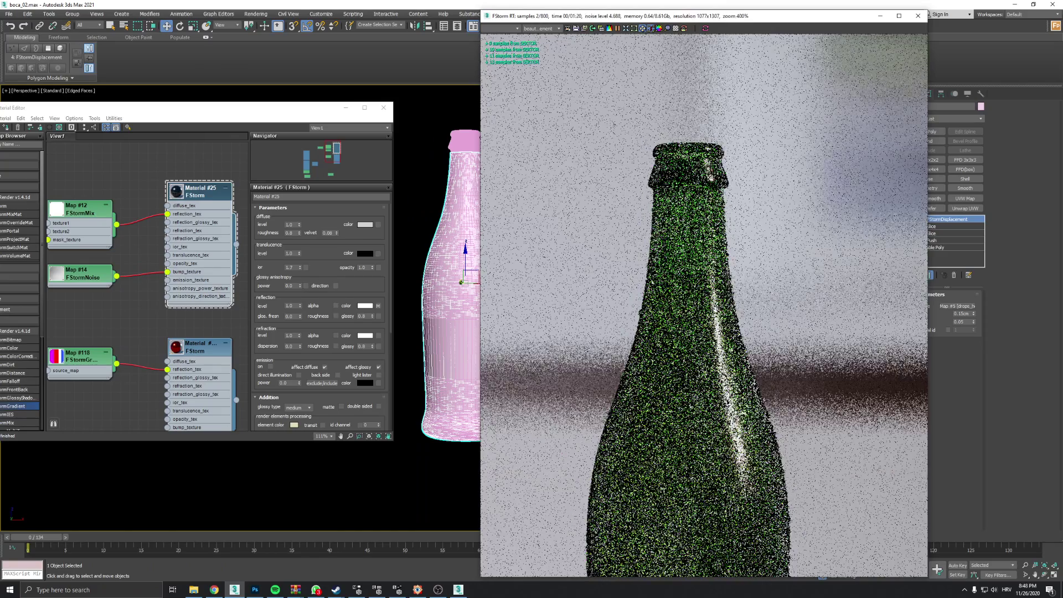
{"action": "scroll", "coordinate": [704, 305], "scroll_direction": "down", "scroll_amount": 1}
{"action": "scroll", "coordinate": [694, 300], "scroll_direction": "down", "scroll_amount": 1}
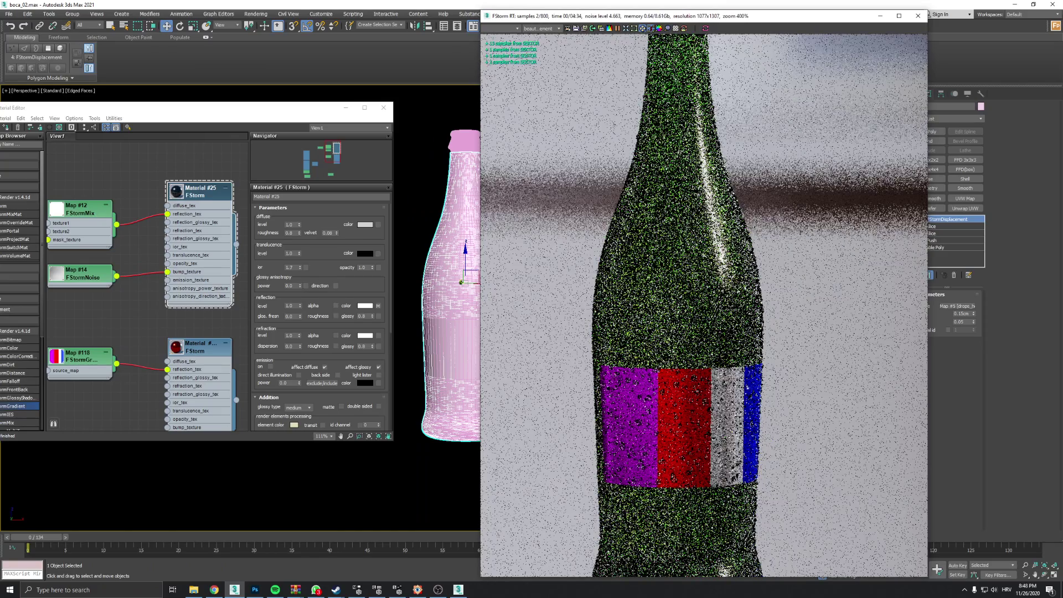